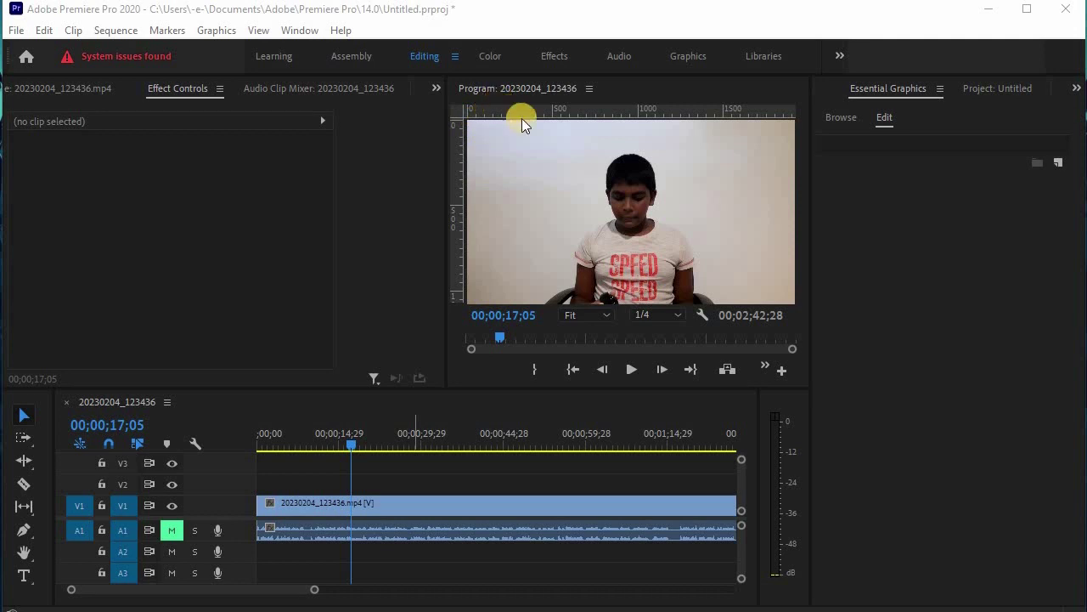
- Show the Essential Graphics panel with its template library for browsing
left_click(848, 116)
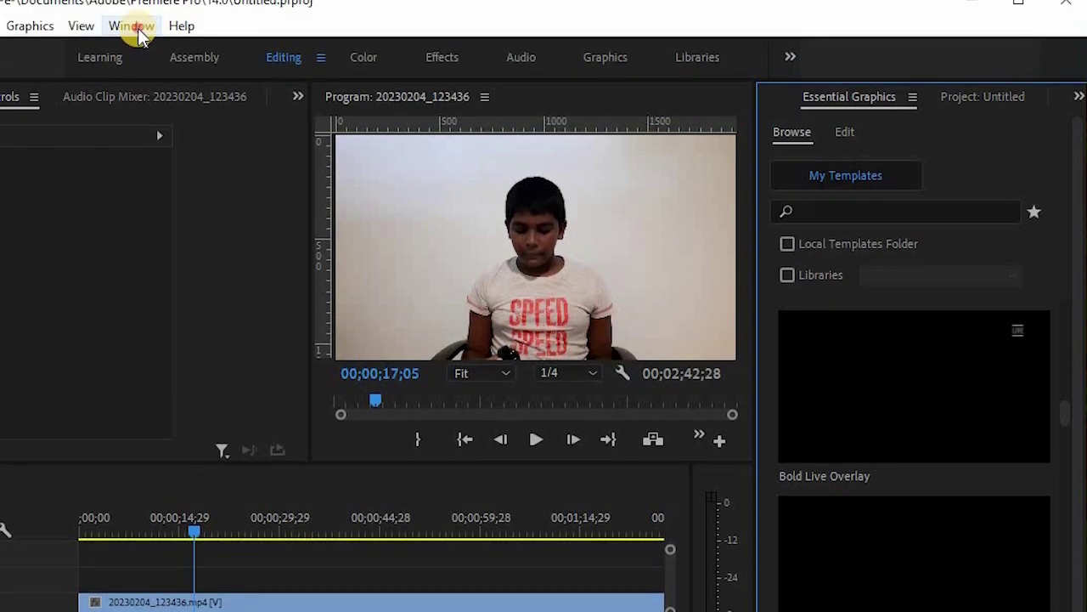
left_click(138, 15)
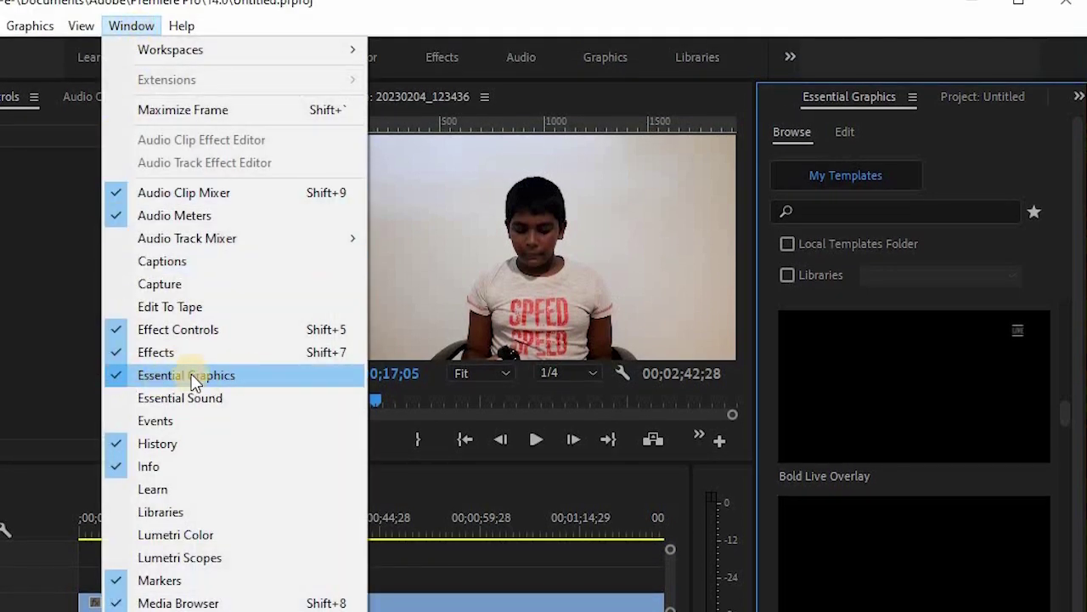
left_click(182, 379)
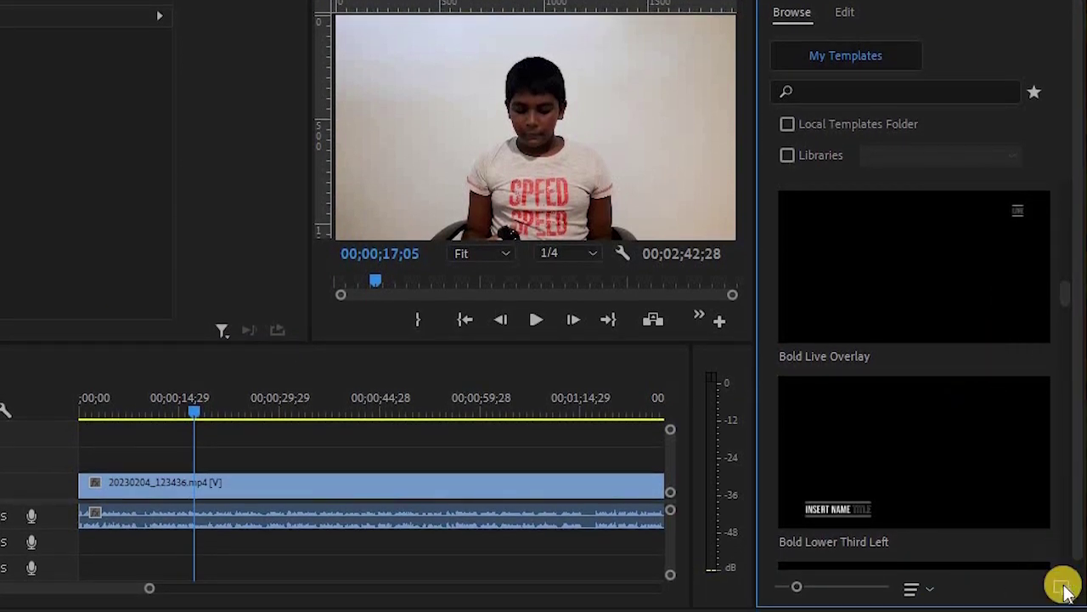
- Start installing a motion graphics template and choose a call-out file from the Call-Outs-Texts folder in Downloads
left_click(1064, 588)
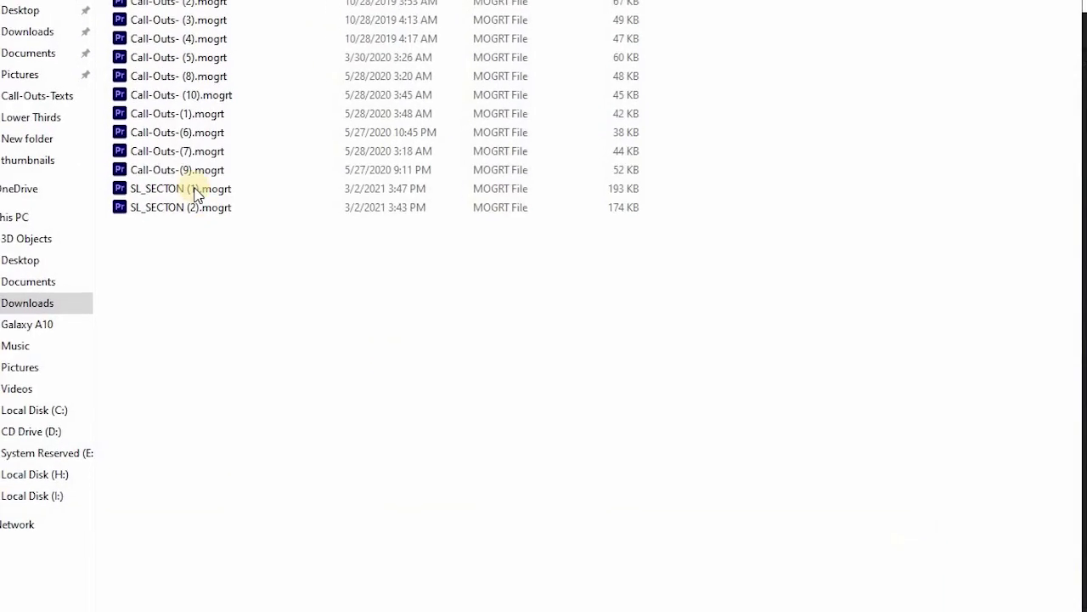
left_click(58, 321)
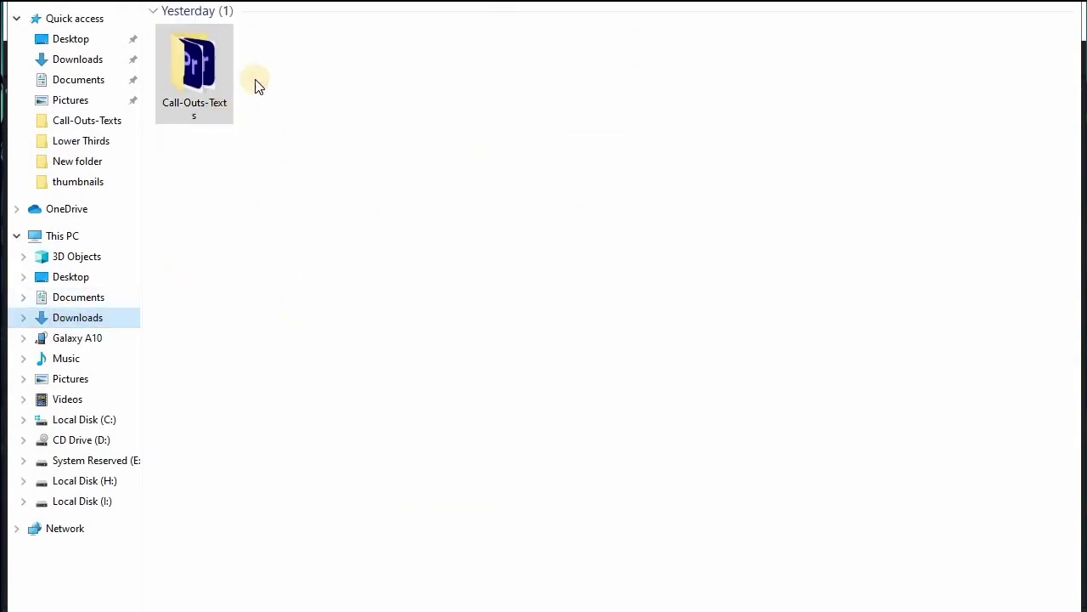
double_click(213, 74)
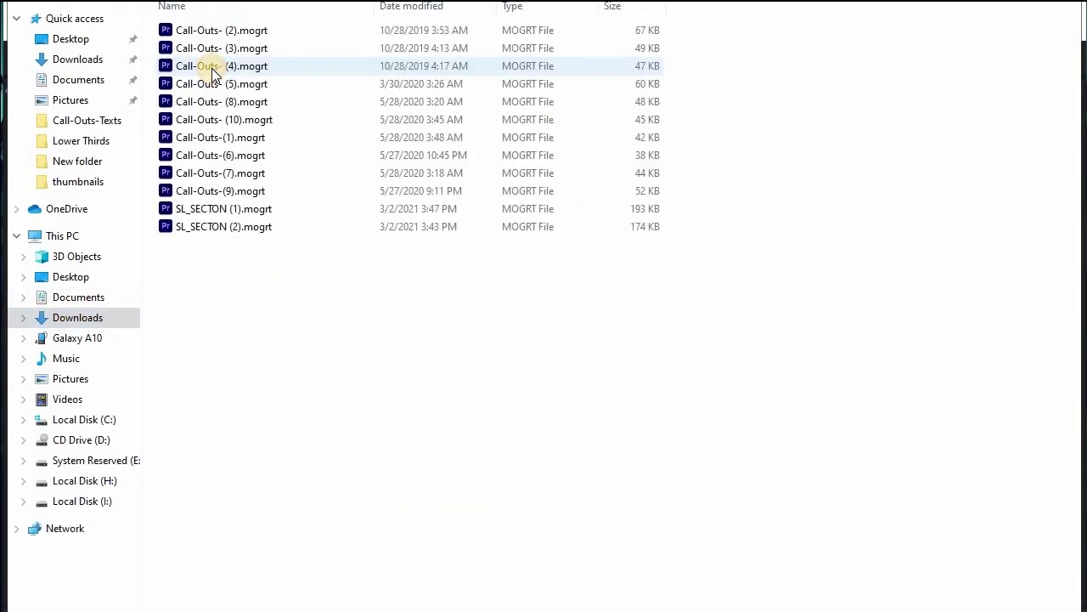
left_click(311, 102)
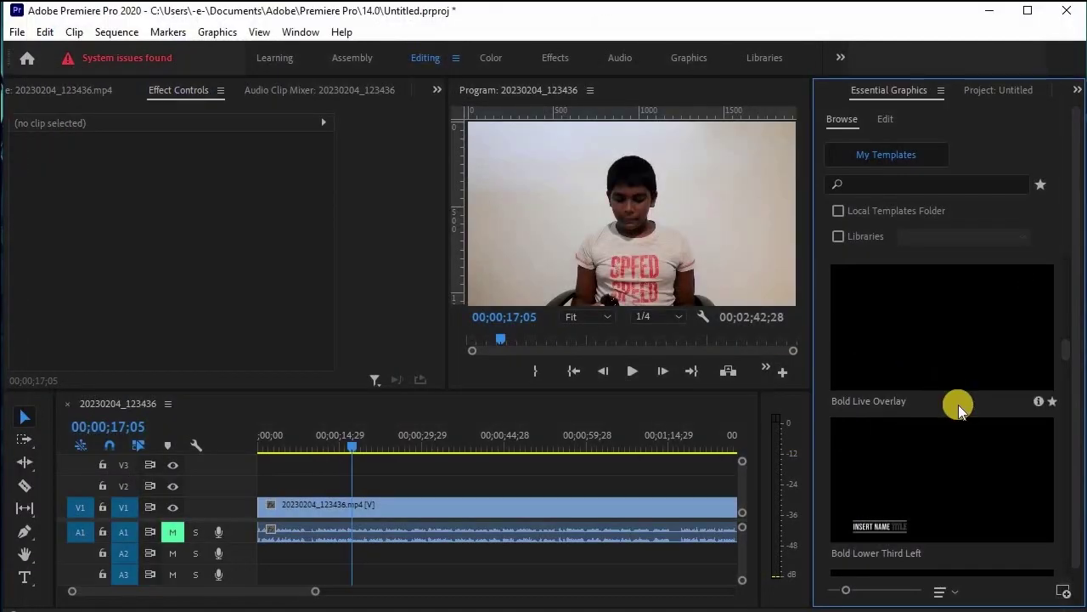
- Find the Call Out 65 template and place it on track V2, starting at 00;00;17;05
scroll(959, 405, "down", 6)
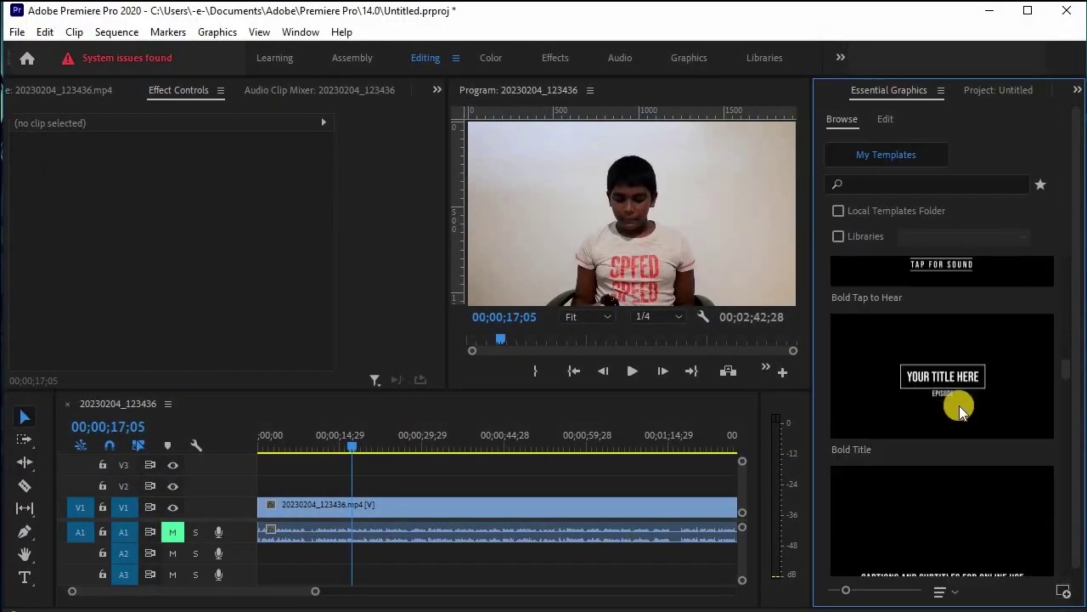
scroll(959, 405, "down", 5)
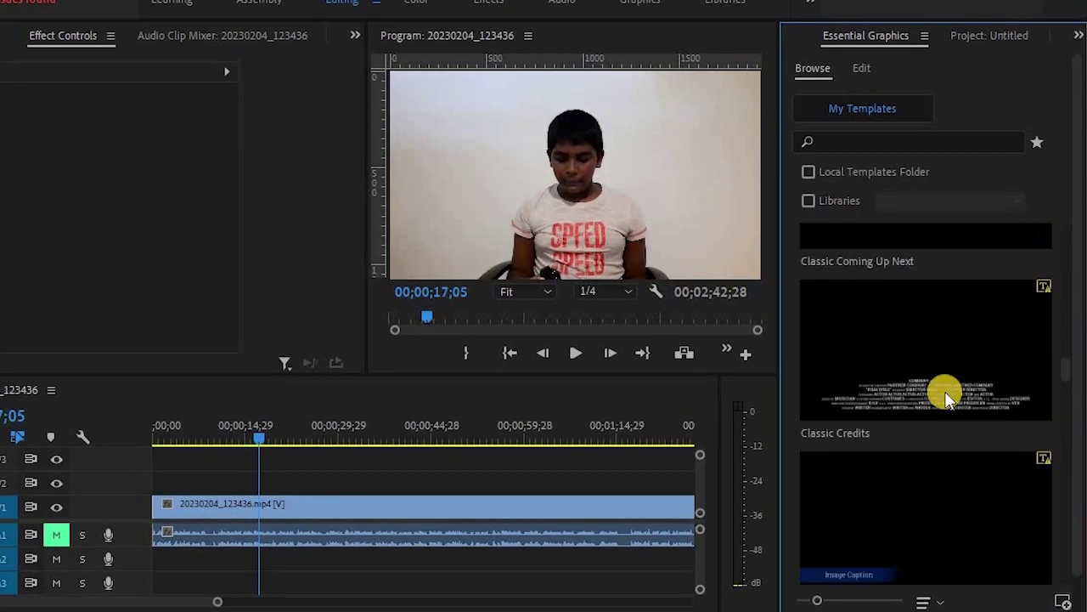
scroll(949, 399, "down", 5)
scroll(948, 405, "down", 4)
scroll(949, 405, "up", 6)
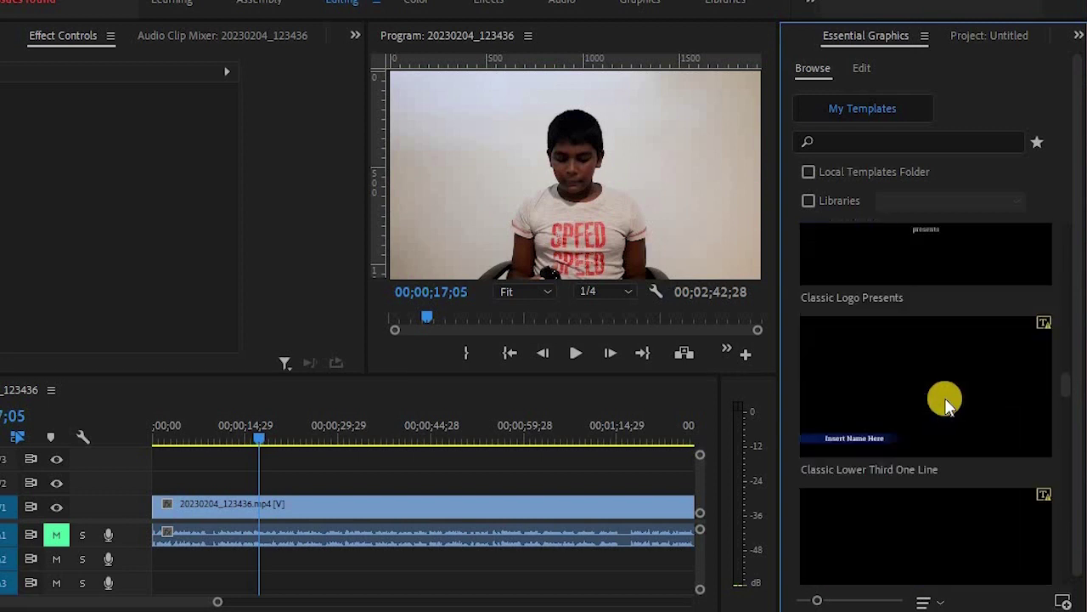
scroll(949, 406, "up", 6)
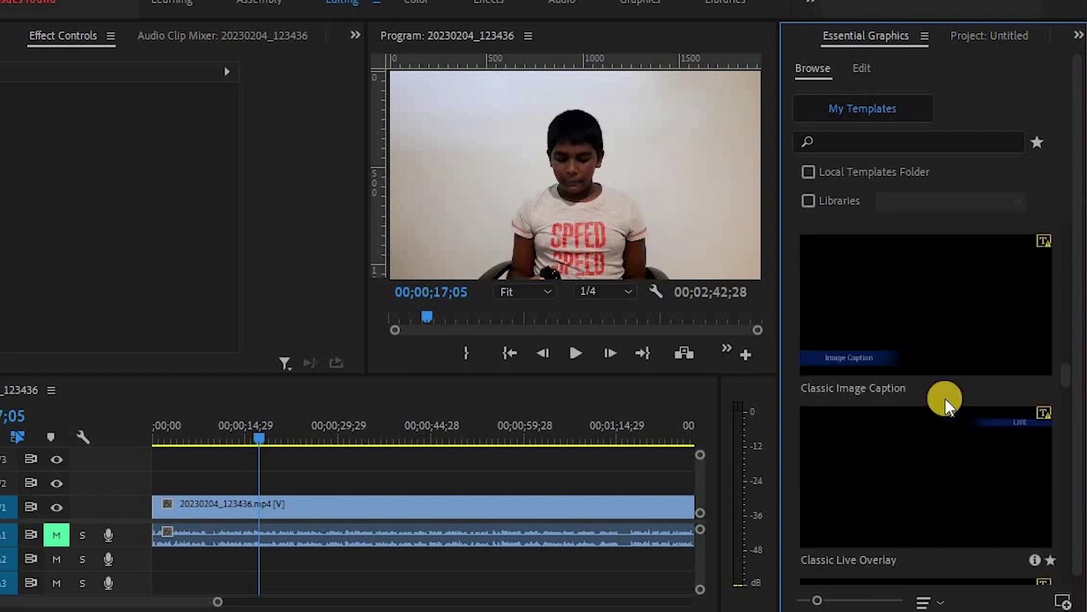
scroll(949, 405, "up", 5)
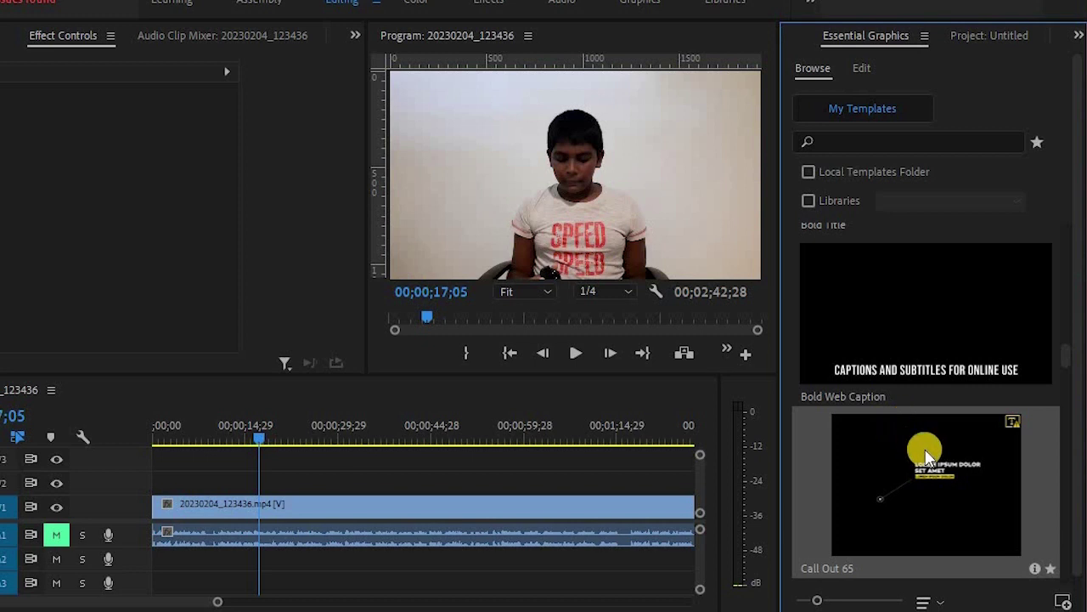
left_click_drag(935, 459, 456, 480)
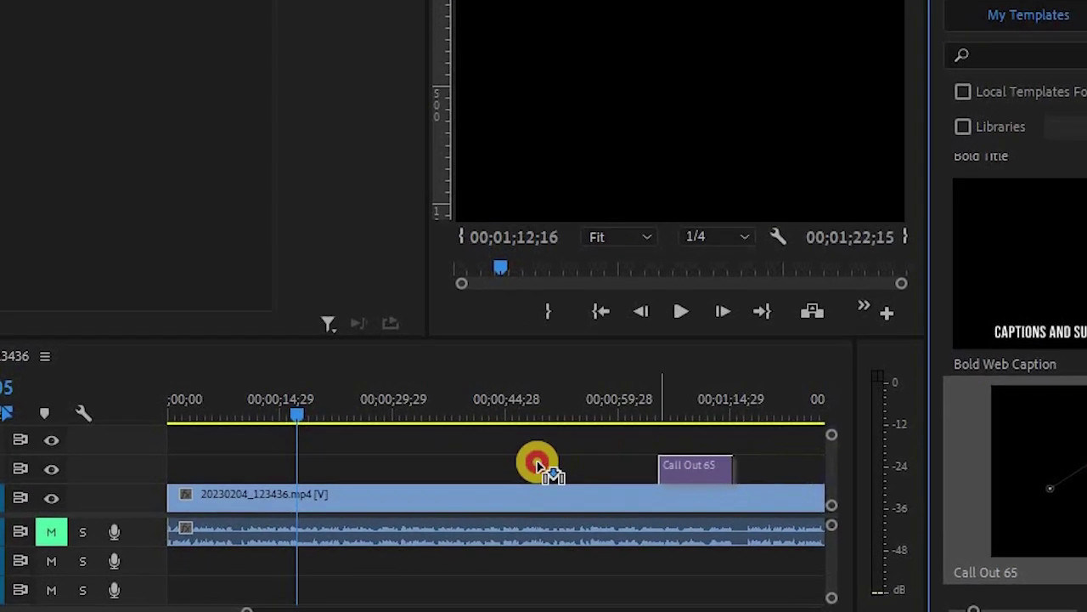
left_click_drag(537, 465, 304, 467)
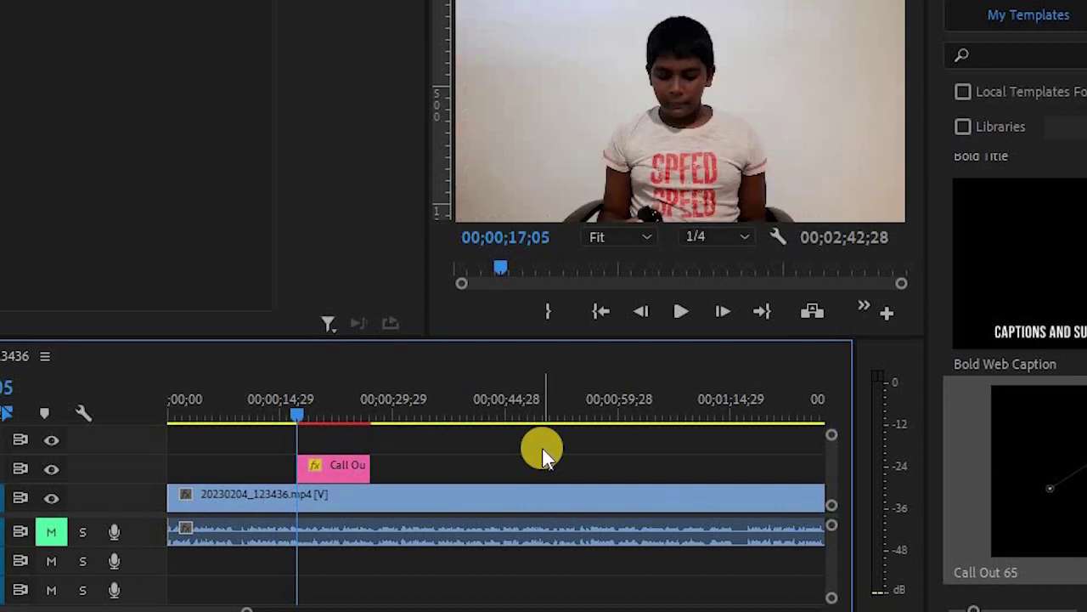
- At 00;00;19;19, set the call-out's Dot Position to X 1471 and Y 1211, just above the earbud case
left_click_drag(293, 422, 321, 430)
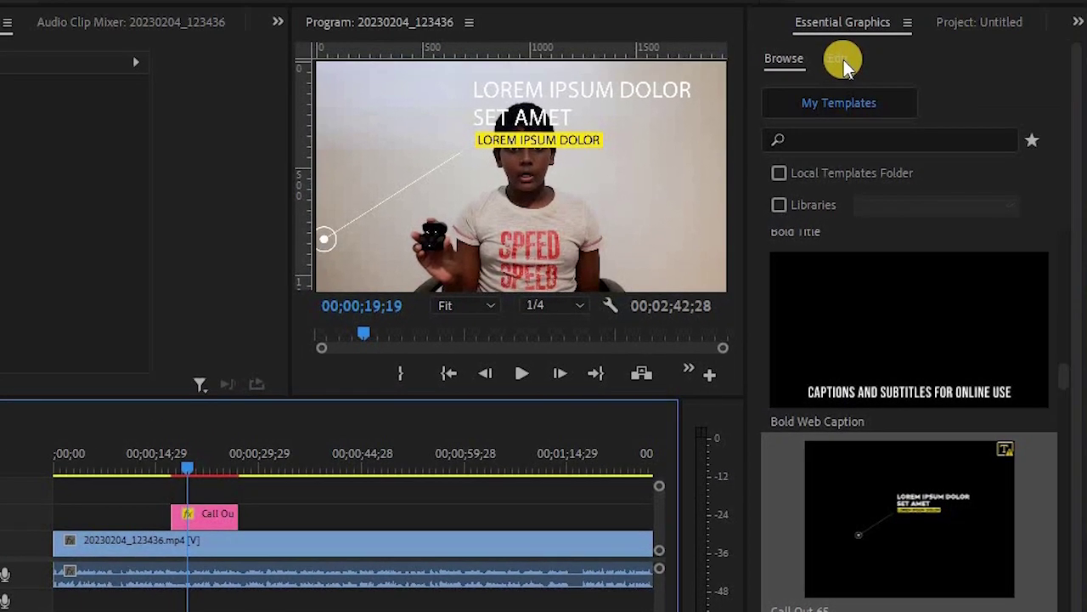
left_click(839, 59)
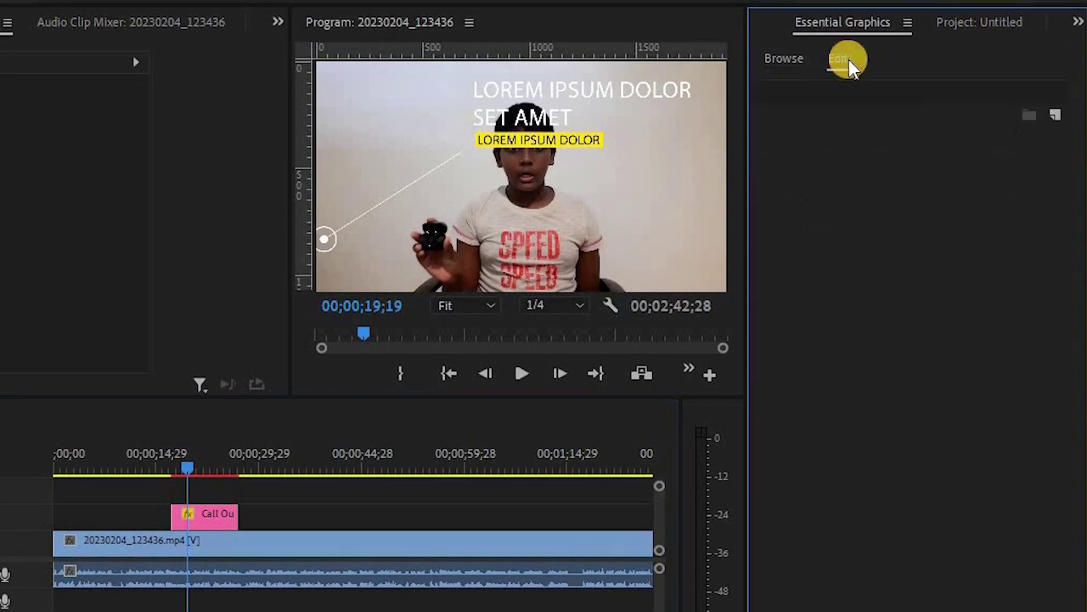
left_click(202, 517)
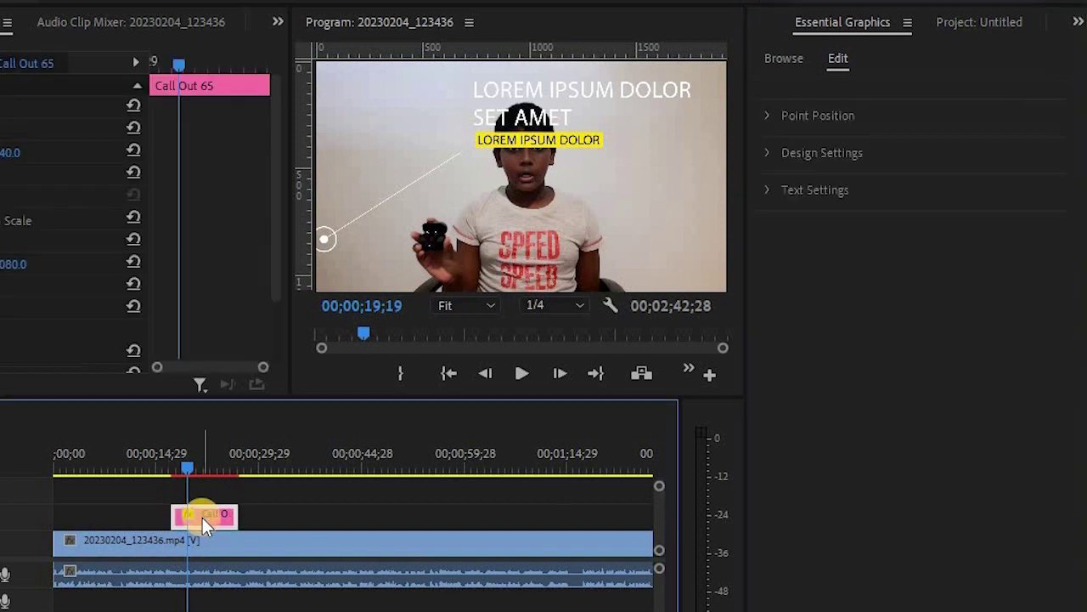
left_click(767, 116)
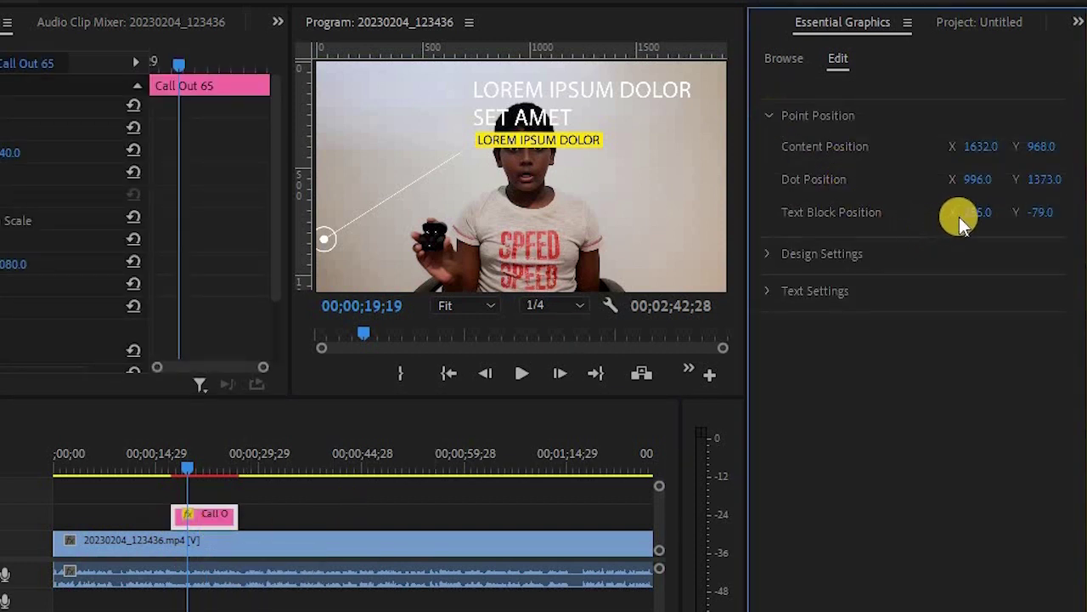
left_click_drag(973, 179, 1039, 181)
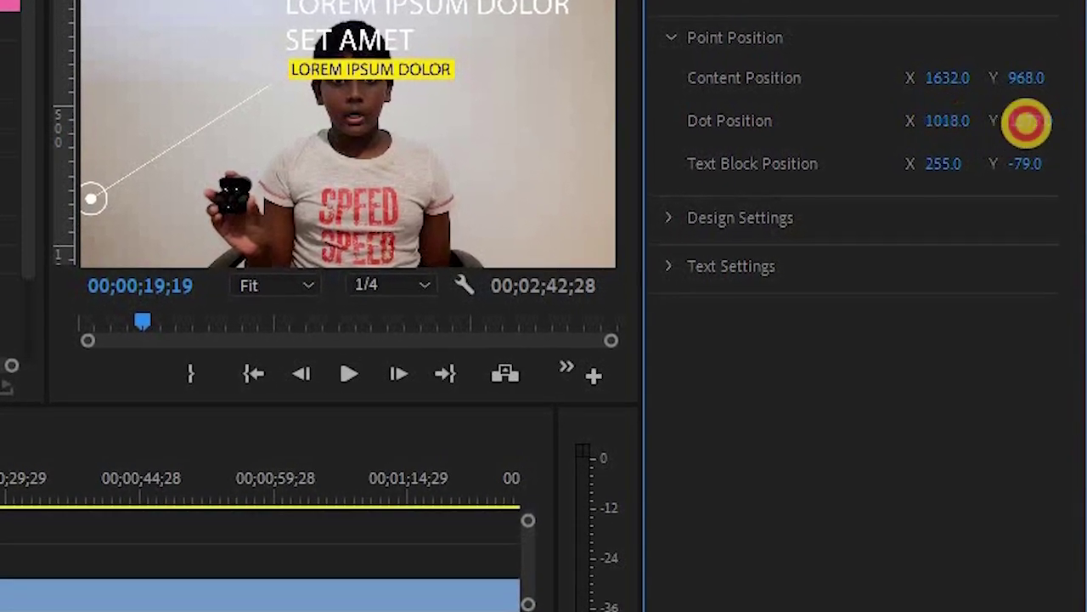
left_click_drag(1027, 123, 655, 145)
left_click_drag(956, 121, 967, 85)
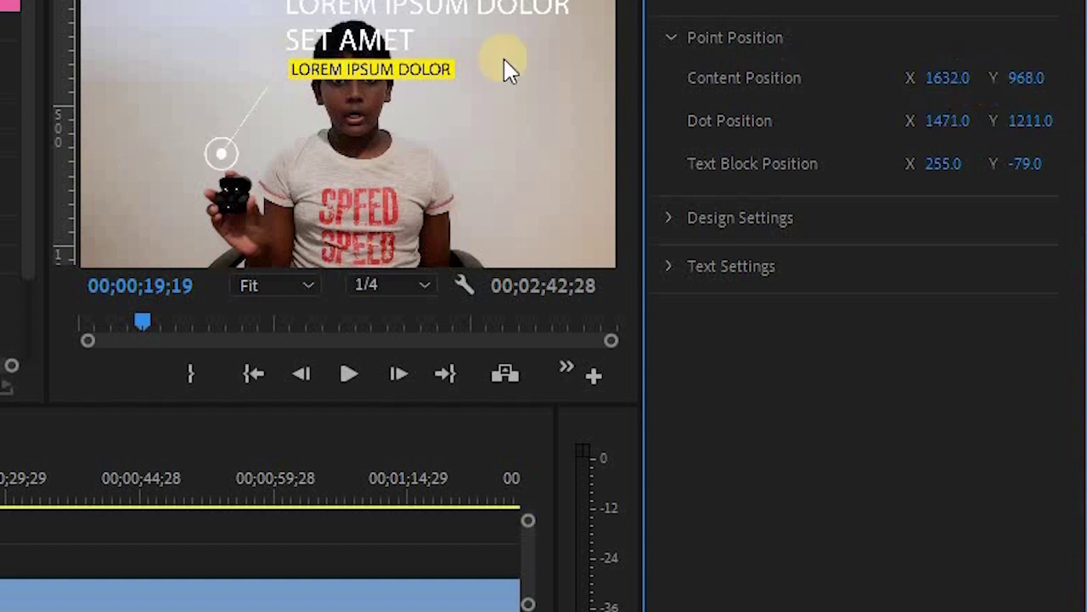
- Replace the call-out's Text 01 with "True wireless earbud"
left_click(667, 264)
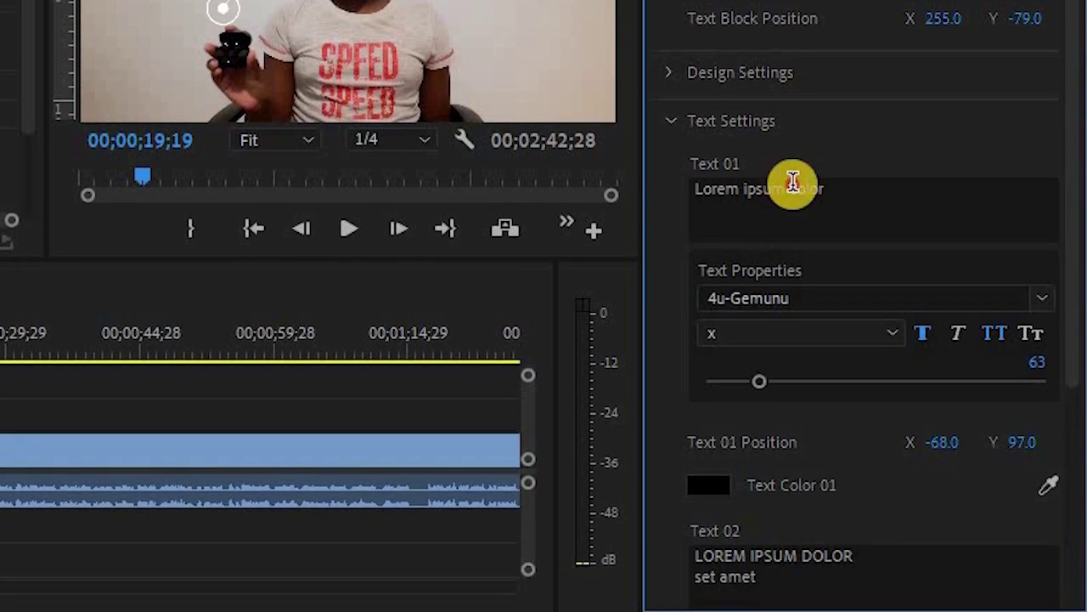
left_click(790, 208)
double_click(790, 208)
triple_click(792, 207)
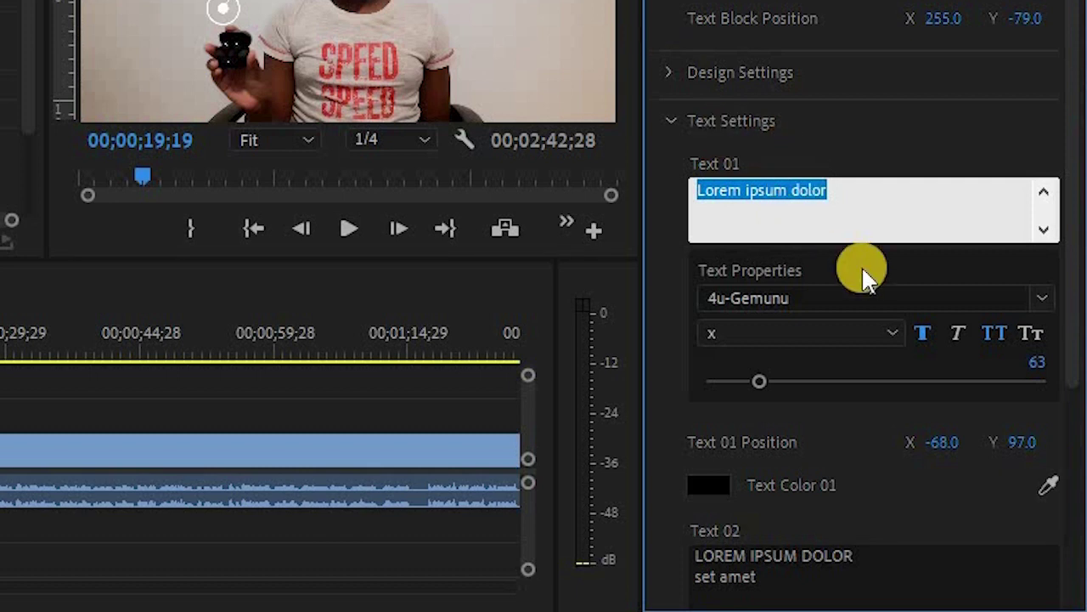
type("True wireless earbu")
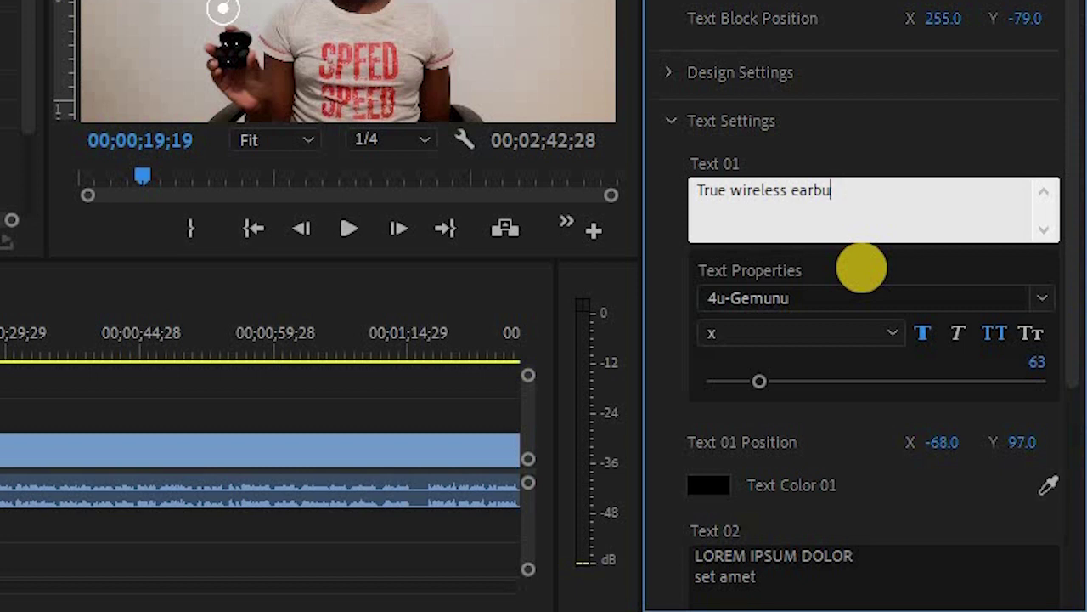
type("d")
left_click(875, 152)
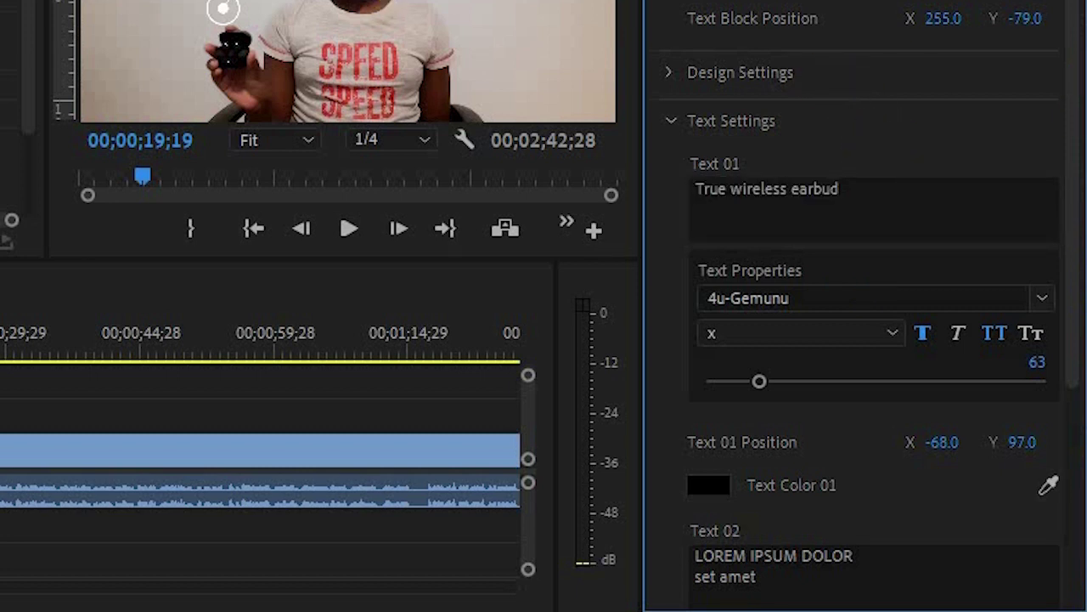
- Replace the call-out's Text 02 with "ANKO TWS"
scroll(838, 503, "down", 1)
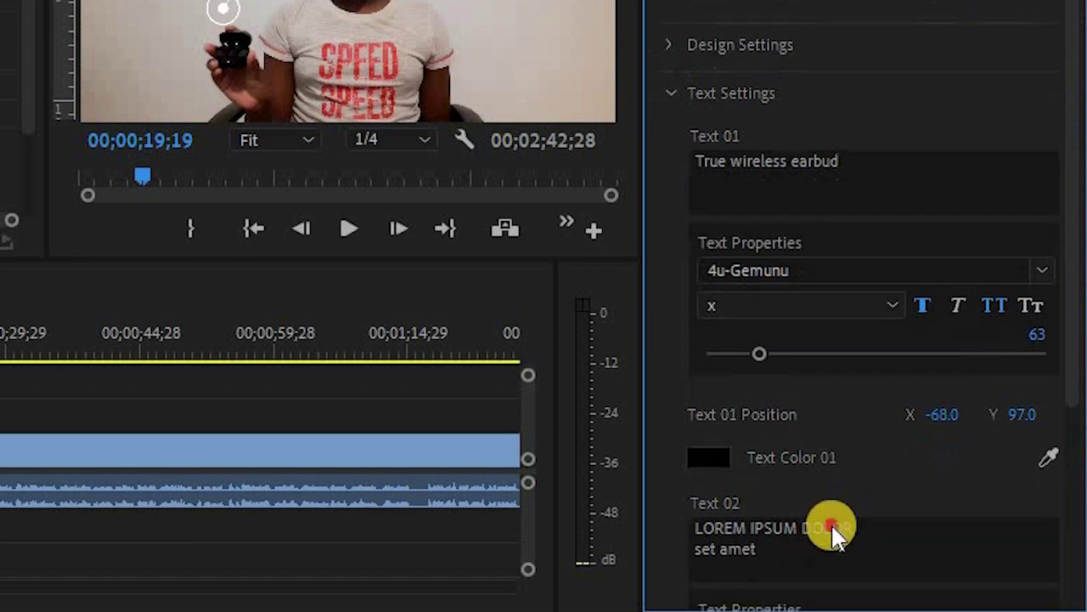
left_click(832, 522)
left_click(834, 525)
key("ctrl+a")
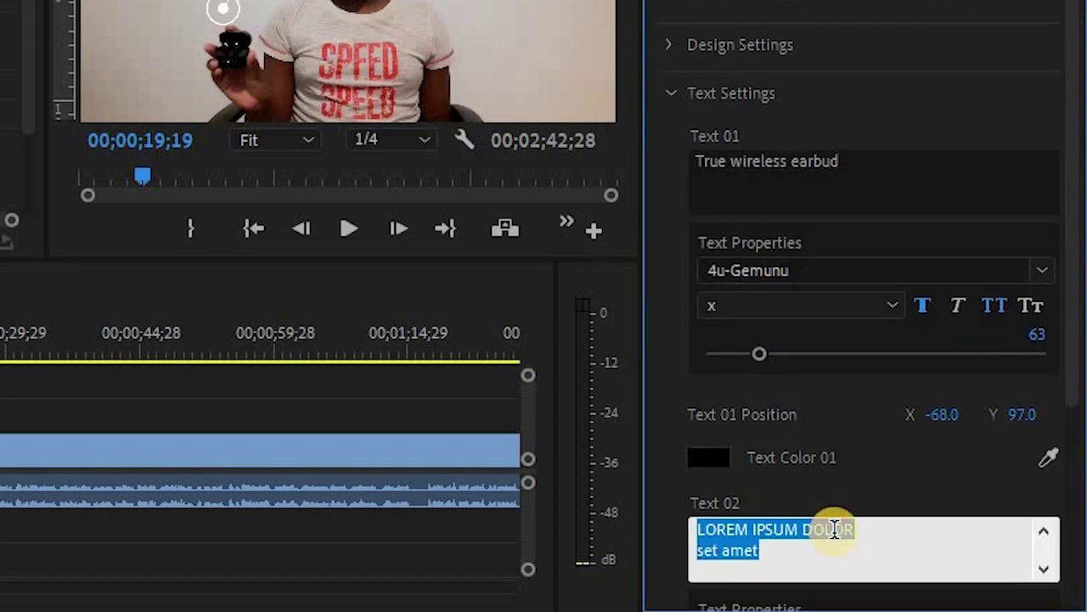
type("AN")
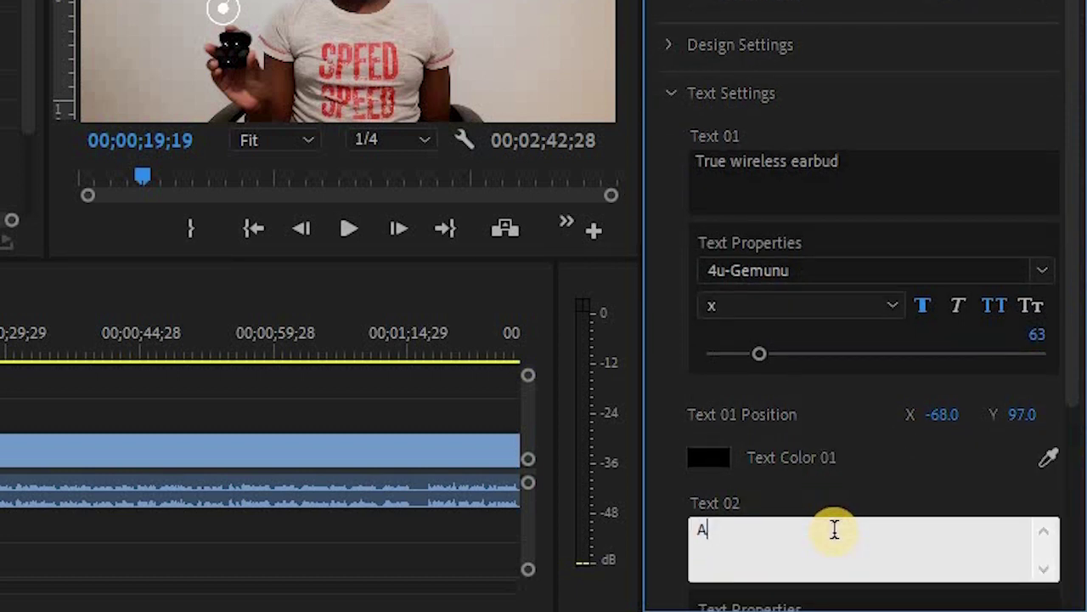
type("KO TWS")
key("Return")
left_click(820, 480)
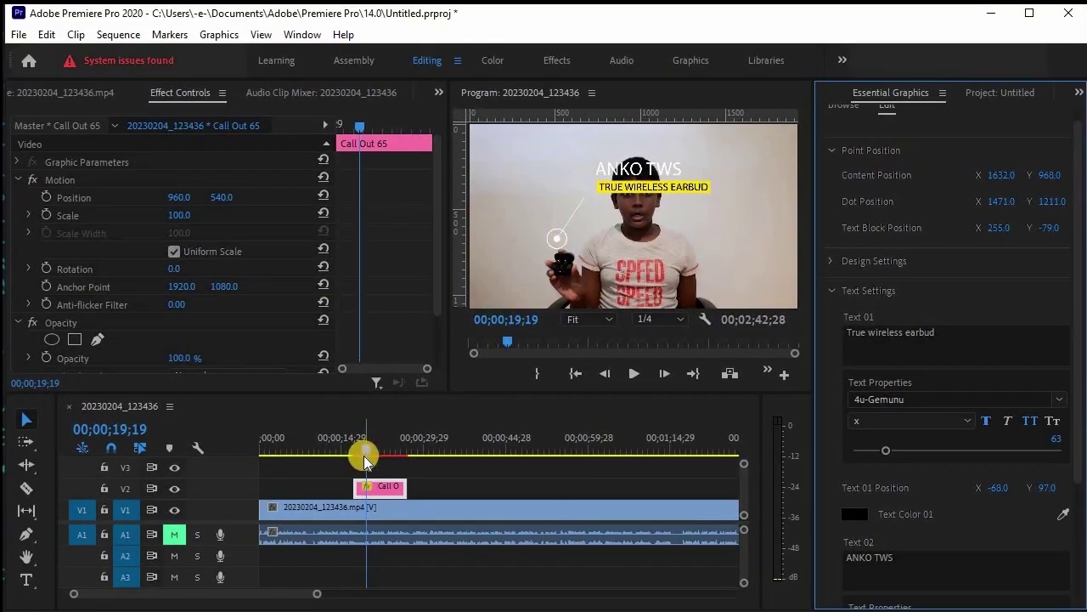
- Preview the call-out's animation from its start through 00;00;23;07
left_click_drag(370, 453, 359, 452)
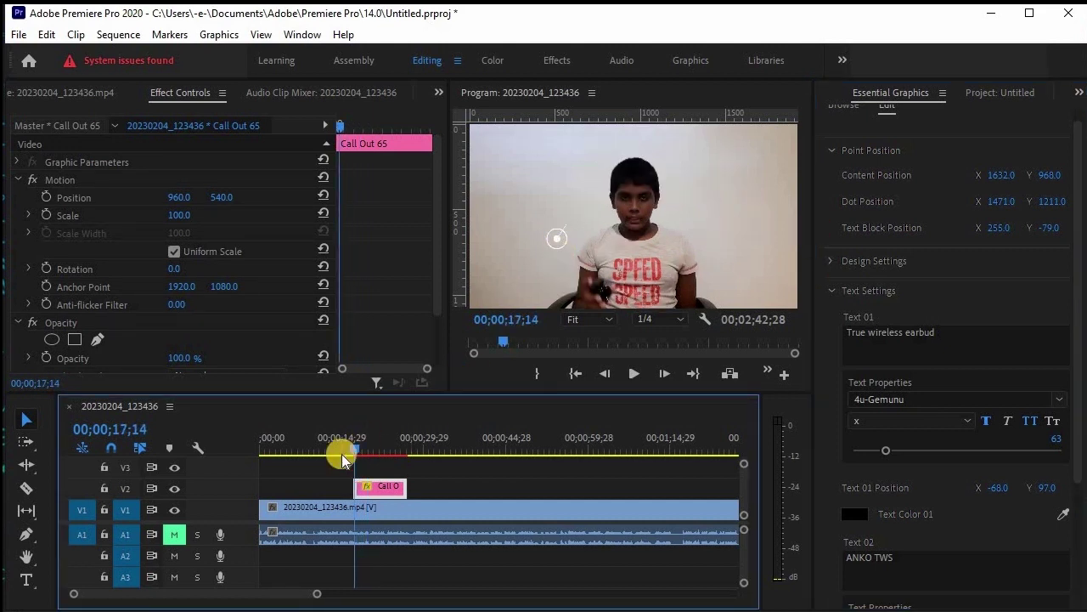
left_click_drag(355, 450, 359, 451)
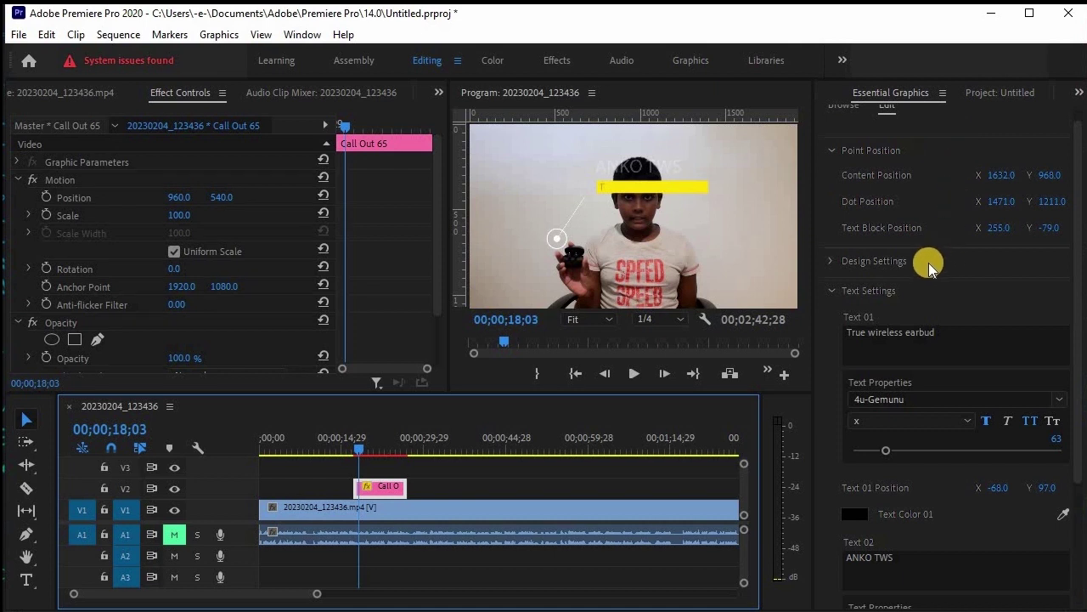
left_click_drag(371, 452, 409, 465)
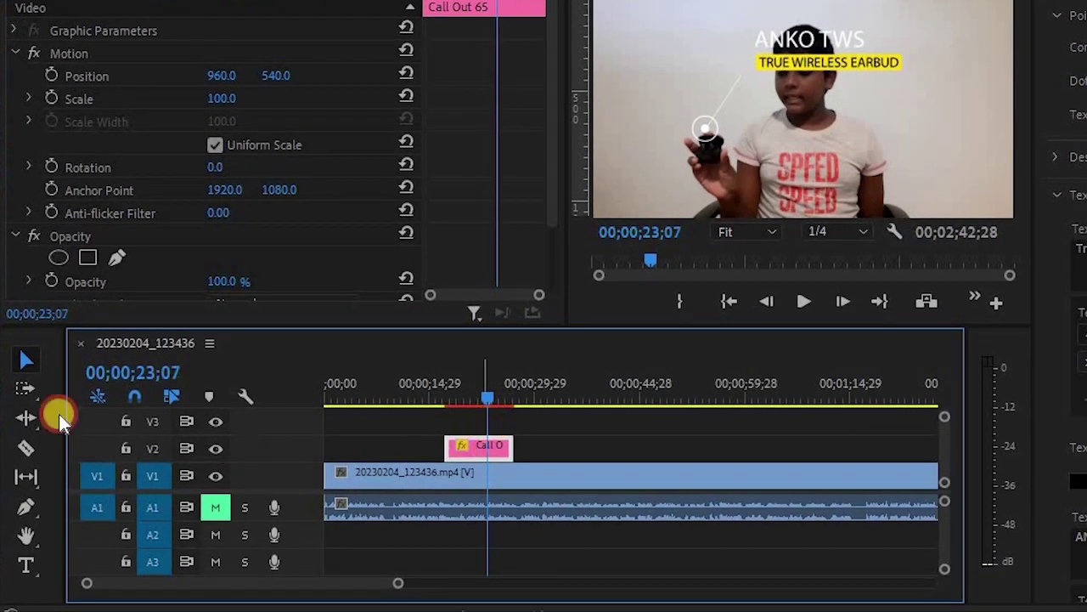
- Split the call-out clip on V2 with the Razor tool and lengthen the call-out to end near 00;00;29;29
left_click(25, 478)
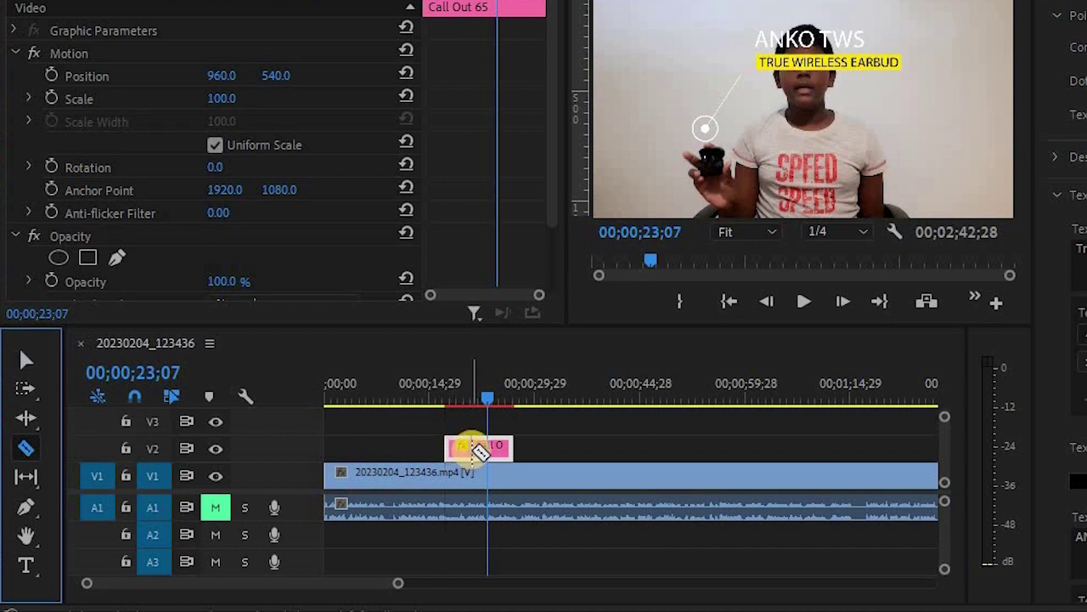
left_click(480, 449)
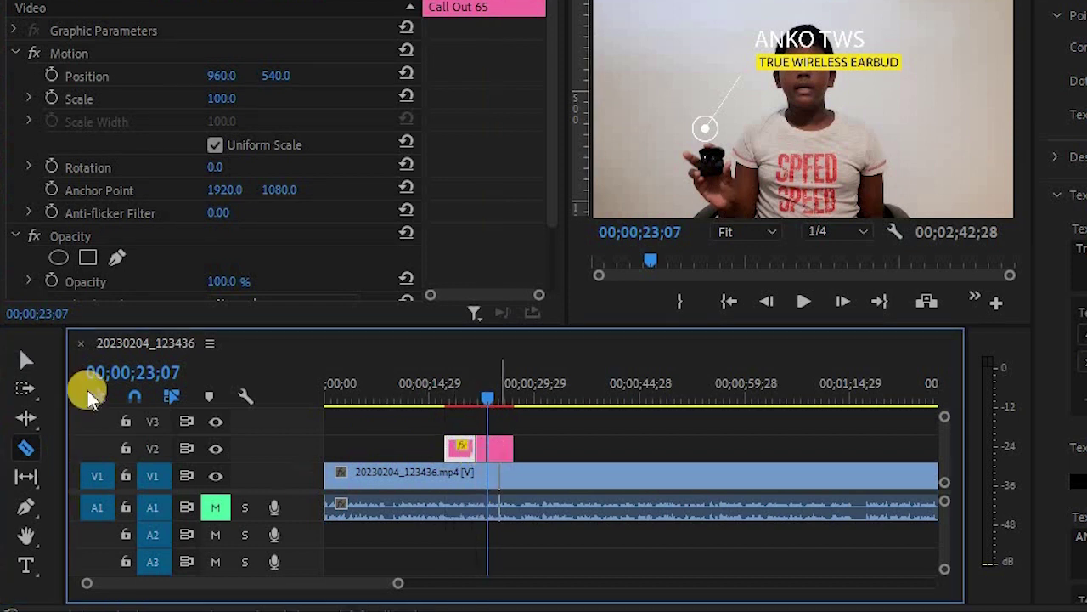
left_click(24, 361)
left_click_drag(500, 445, 536, 445)
- Select the three call-out segments on V2 and nest them into one sequence, keeping the default name
left_click(488, 392)
left_click_drag(488, 392, 465, 396)
left_click_drag(552, 418, 465, 453)
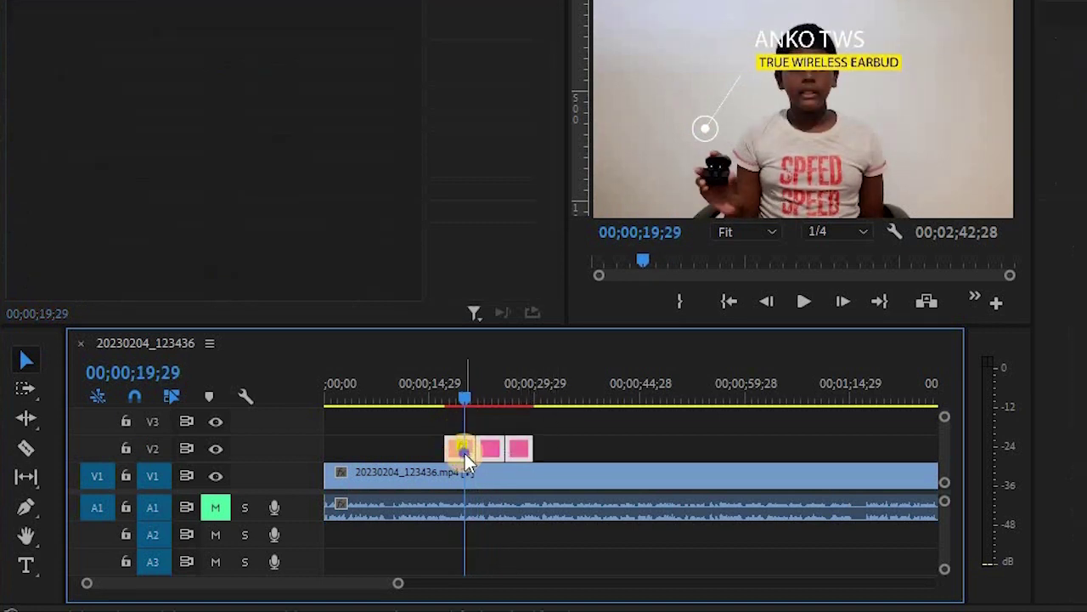
right_click(467, 453)
left_click(548, 270)
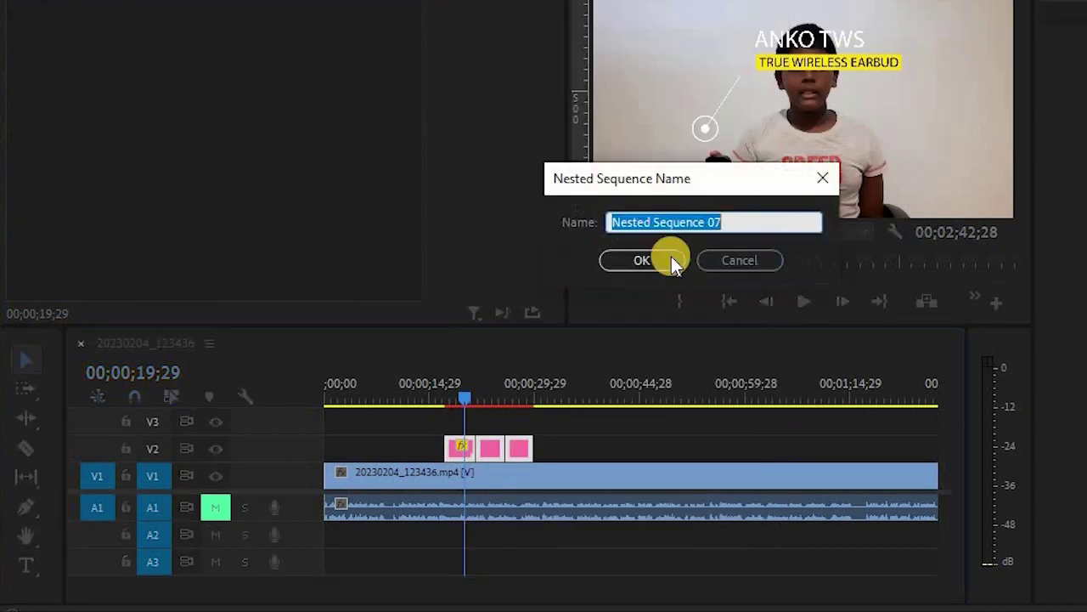
left_click(652, 260)
- Select the nested call-out on V2 and turn on Position keyframing at 00;00;21;29
left_click_drag(473, 395, 479, 416)
left_click(494, 436)
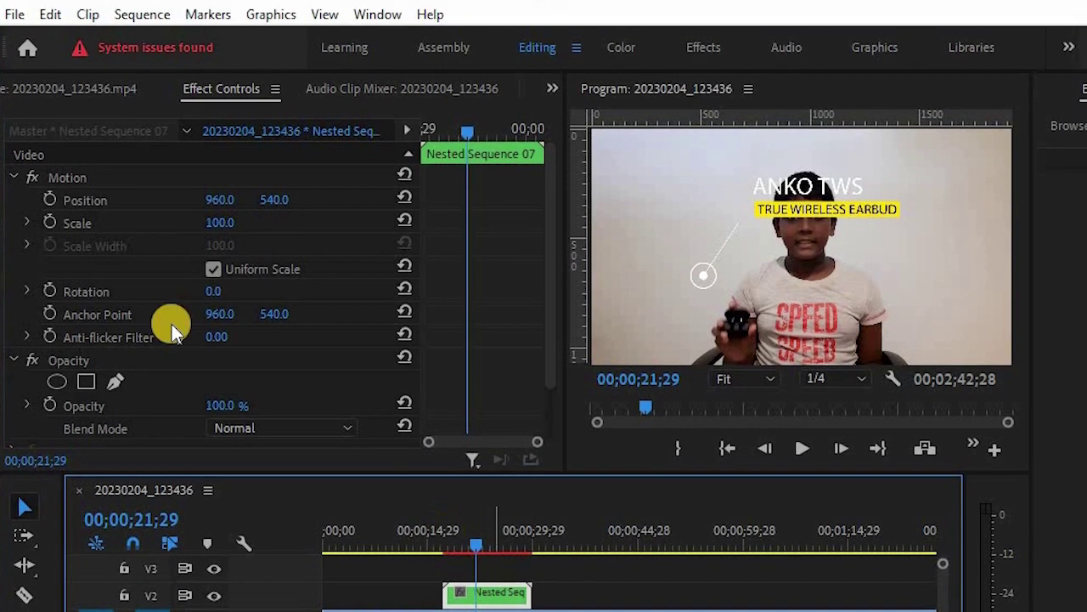
left_click(374, 19)
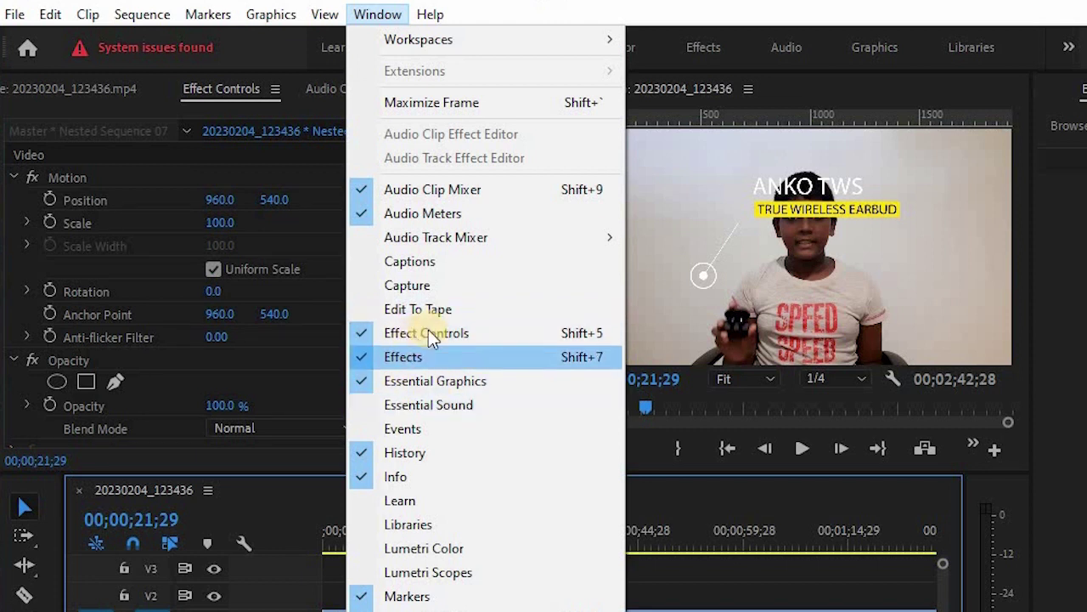
left_click(304, 382)
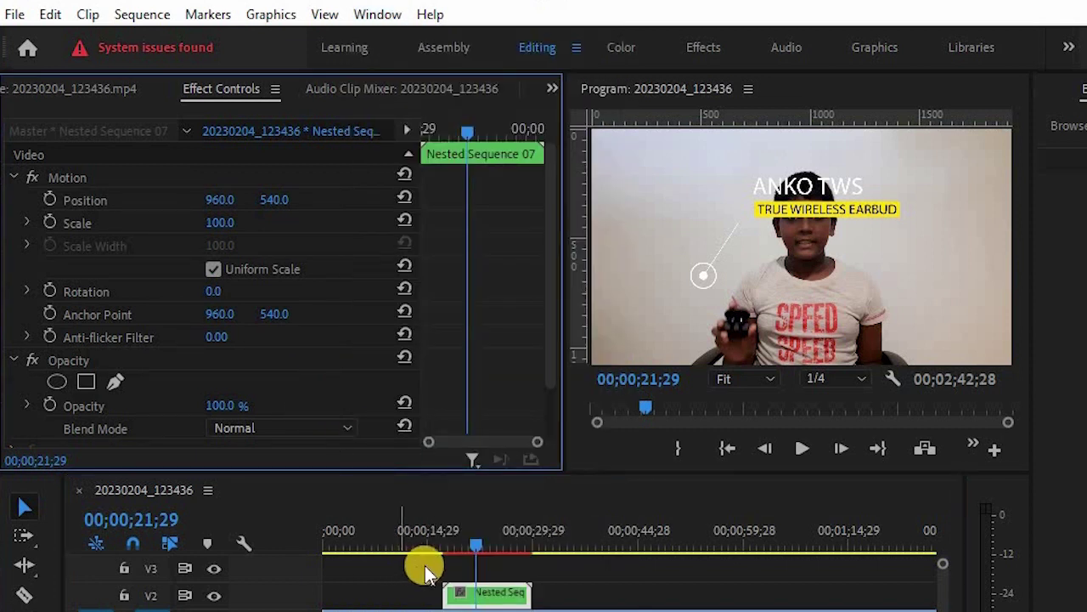
left_click(51, 199)
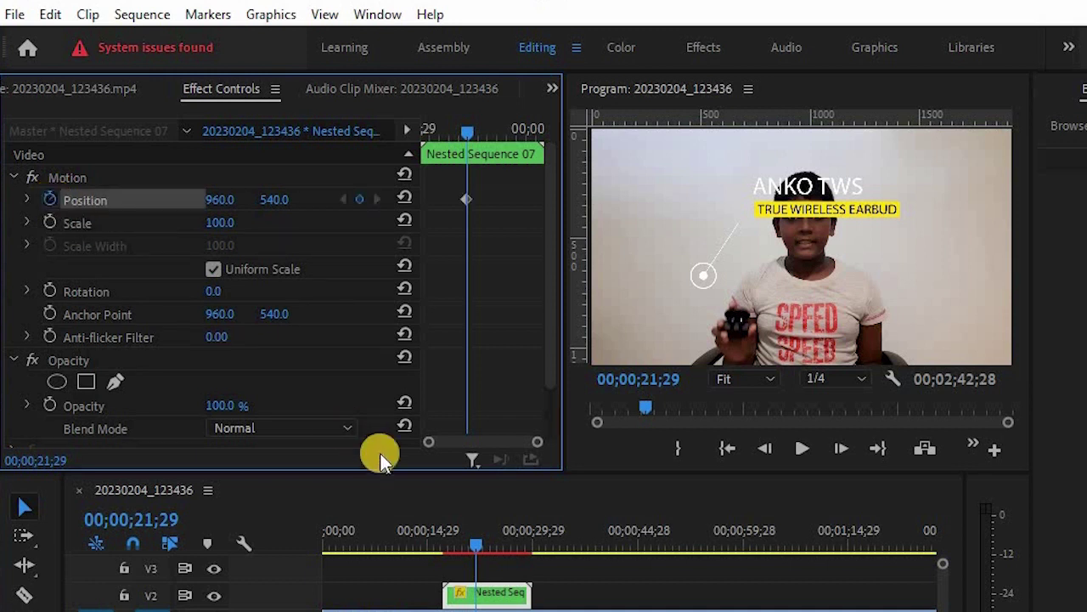
- Go to 00;00;17;09, where the call-out's dot first appears, and turn off Position keyframing, deleting the existing keyframe
left_click_drag(474, 544, 449, 543)
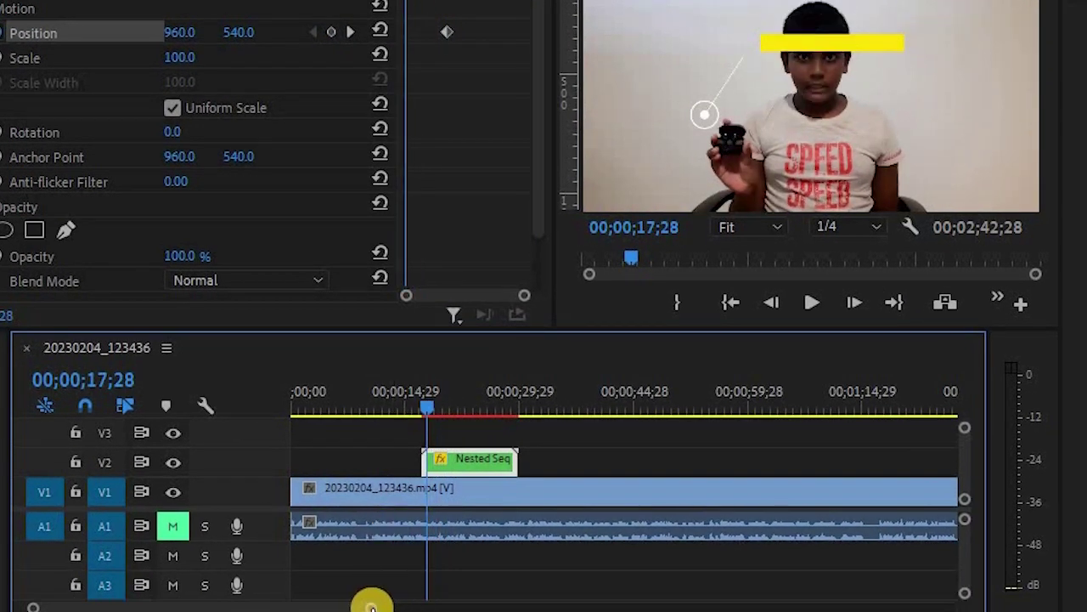
key("=")
key("=")
key("=")
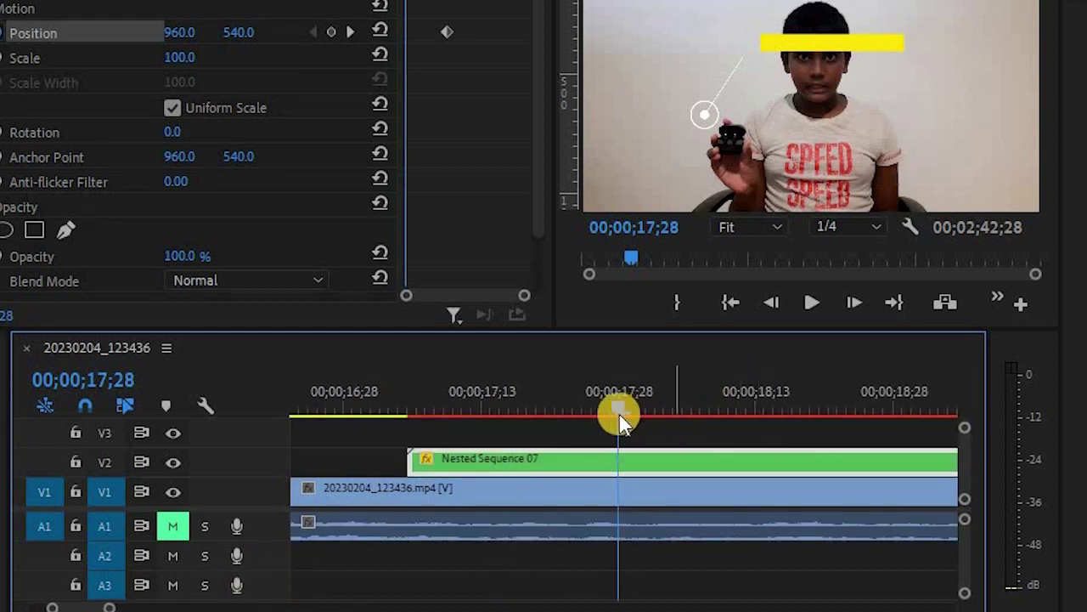
left_click_drag(598, 410, 444, 390)
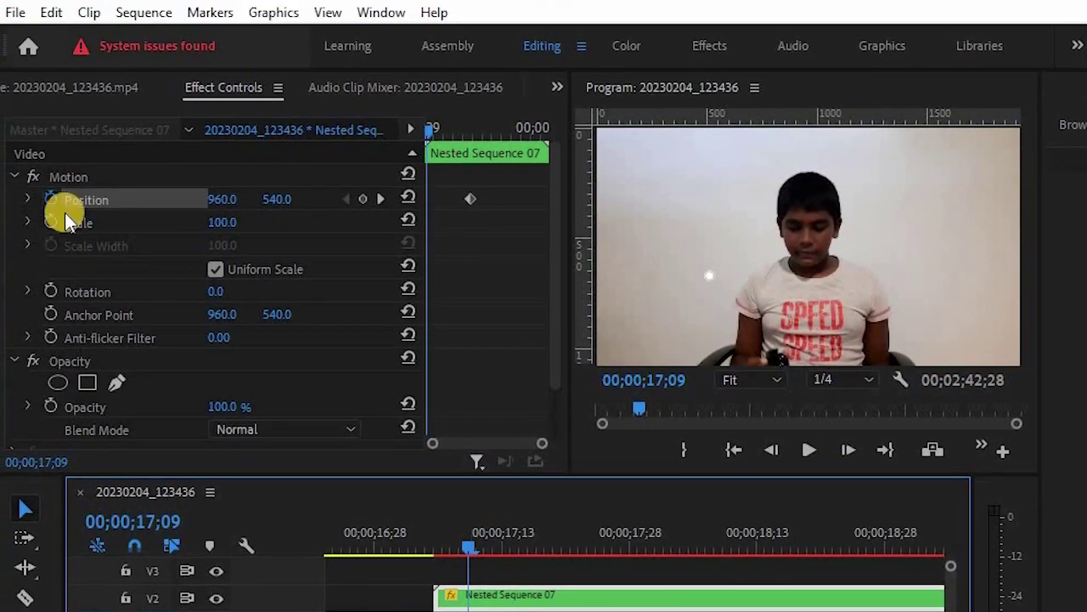
left_click(52, 200)
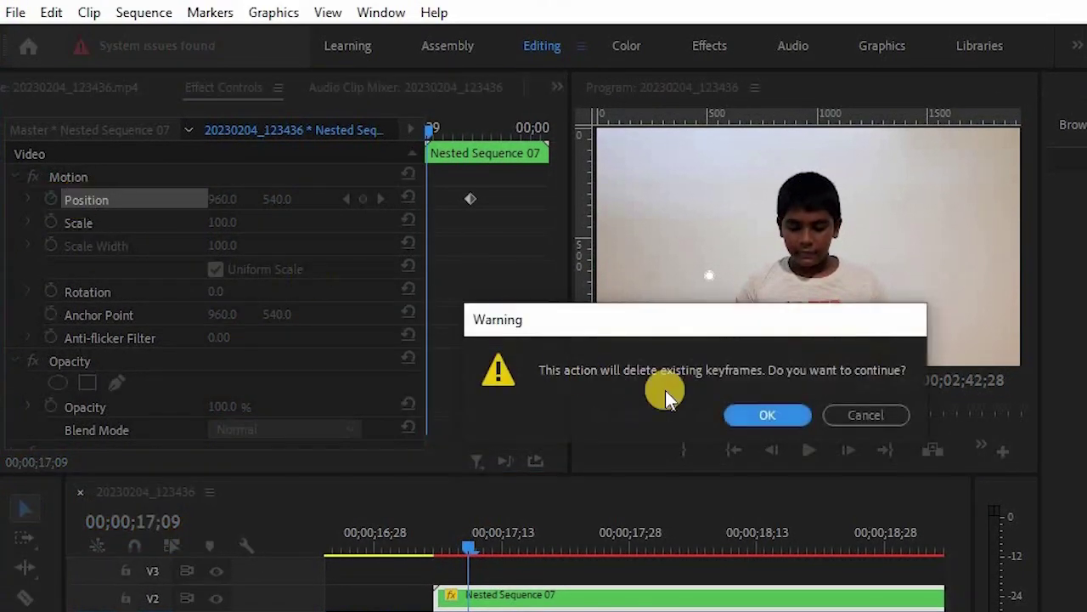
left_click(751, 414)
- Set the nested call-out's Position to 1247.0, 887.0 over the earbud and start Position keyframing at 00;00;17;09
left_click_drag(262, 209, 729, 388)
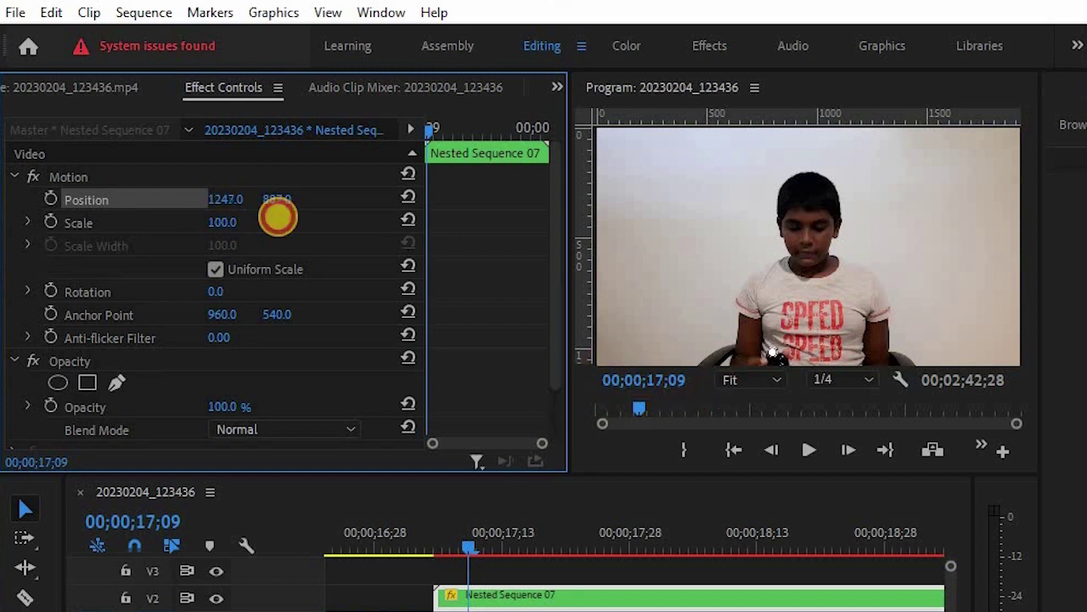
left_click(50, 197)
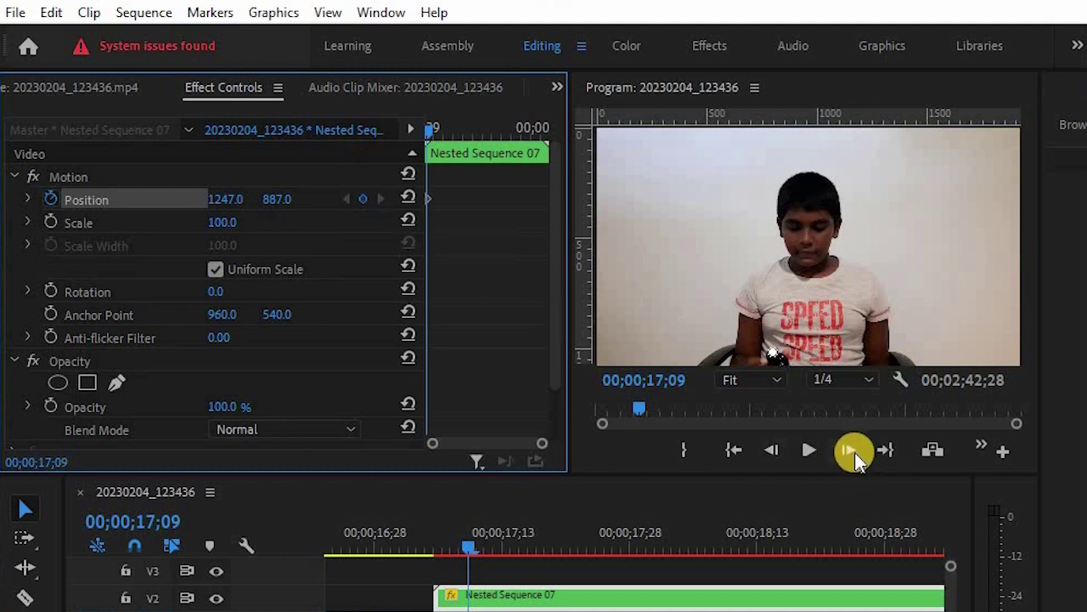
key("ctrl+s")
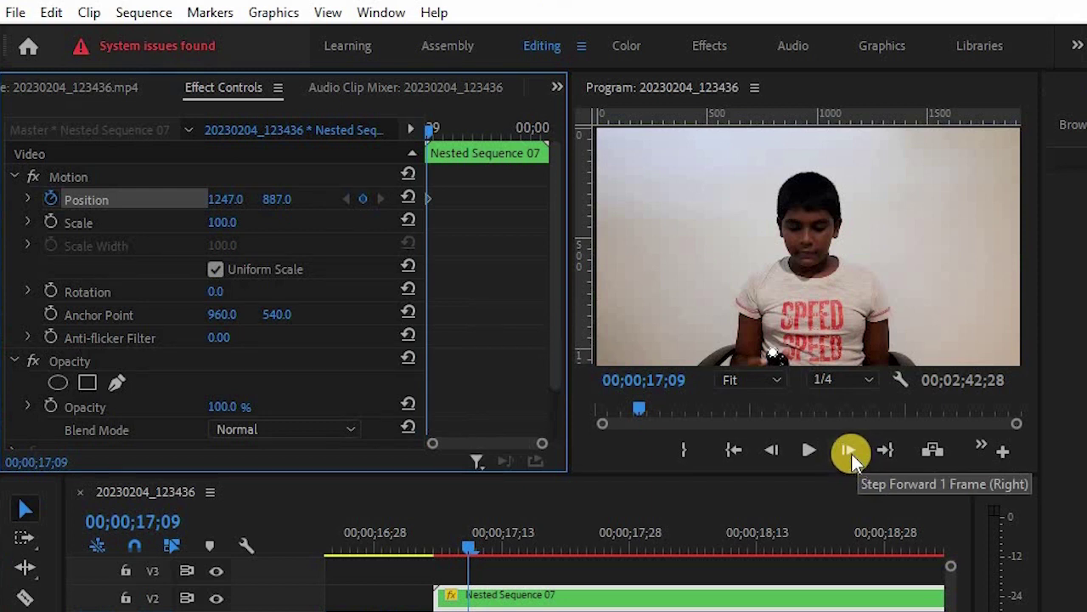
- Advance three frames to 00;00;17;12 and shift the call-out's horizontal Position to follow the earbud, with vertical Position at 869.0
left_click(849, 451)
left_click(850, 452)
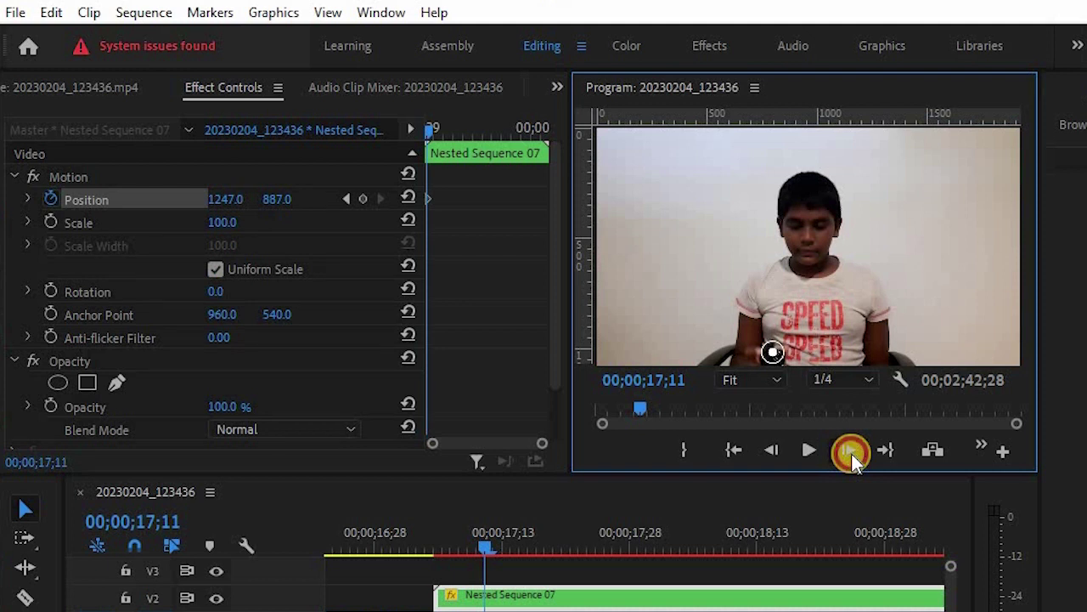
left_click(850, 451)
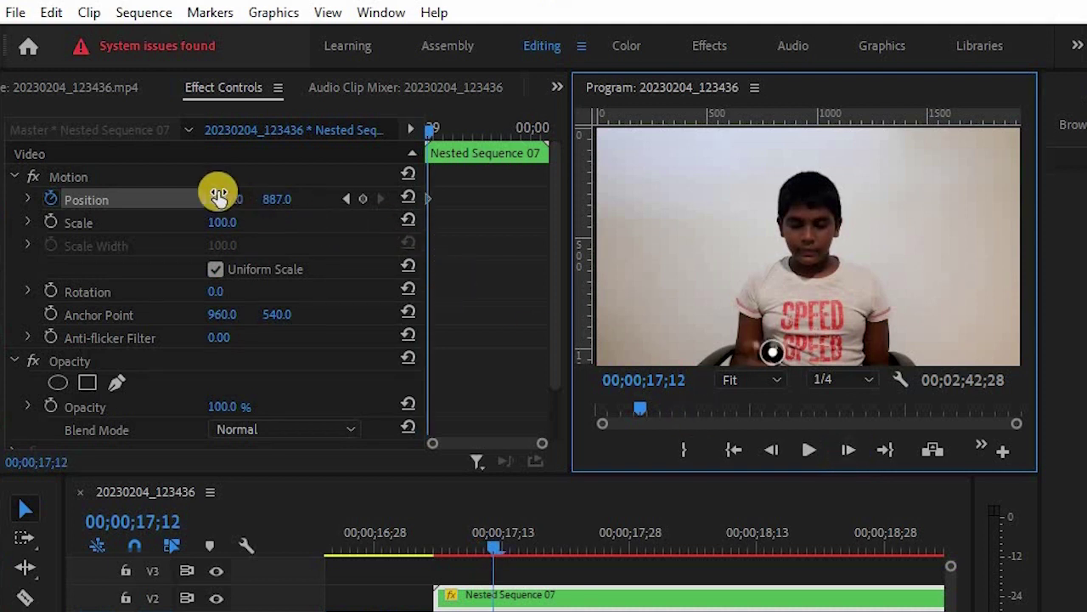
mouse_move(220, 197)
left_mouse_down()
mouse_move(195, 190)
mouse_move(245, 200)
mouse_move(237, 190)
left_mouse_up()
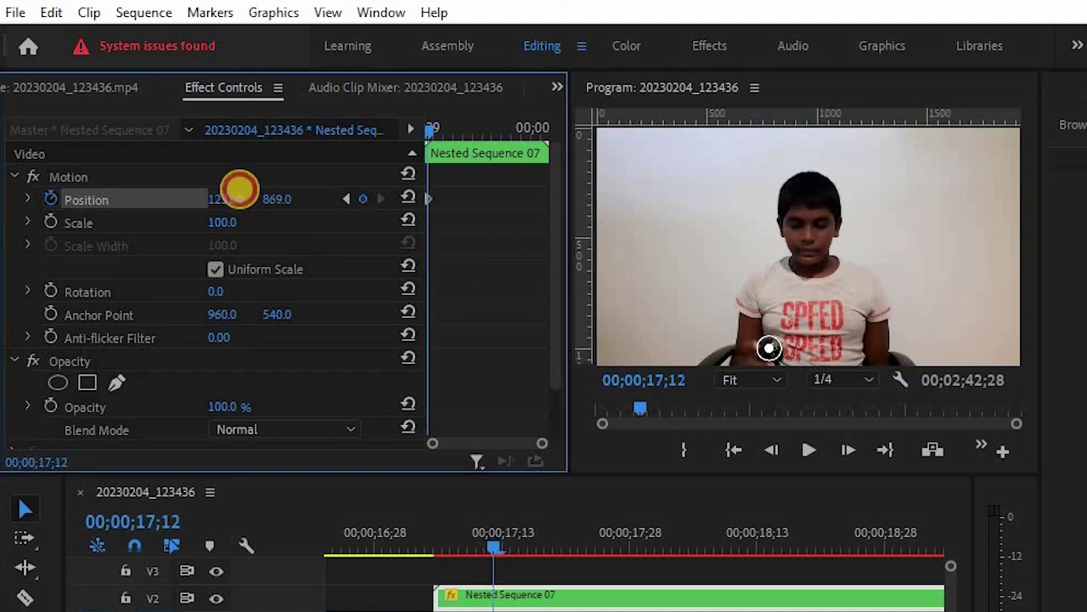
- Add Position keyframes two frames apart at 00;00;17;14 and 00;00;17;16, keeping the call-out's pointer on the rising earbud
left_click(843, 448)
left_click(845, 449)
left_click(217, 196)
left_click_drag(239, 181, 174, 159)
left_click_drag(291, 188, 262, 150)
left_click(996, 470)
left_click(996, 470)
left_click_drag(299, 178, 571, 304)
- Continue tracking the earbud at two-frame intervals up to 00;00;17;20, bringing the call-out's Position to about 1167.0, 670.0
left_click(1002, 466)
left_click(1002, 466)
left_click_drag(268, 170, 166, 95)
left_click(1001, 464)
left_click(1003, 466)
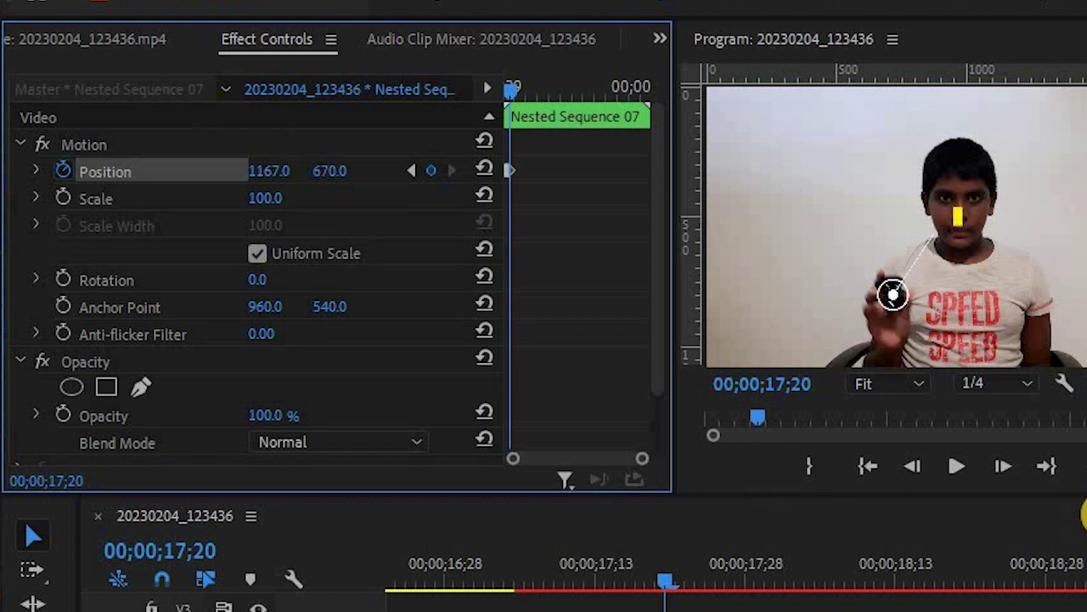
- Keyframe the call-out's horizontal Position at about 1115.0 on 00;00;17;22 and its Position at about 1092.0, 616.0 on 00;00;17;24
left_click(1004, 465)
left_click(1003, 466)
left_click_drag(260, 171, 169, 130)
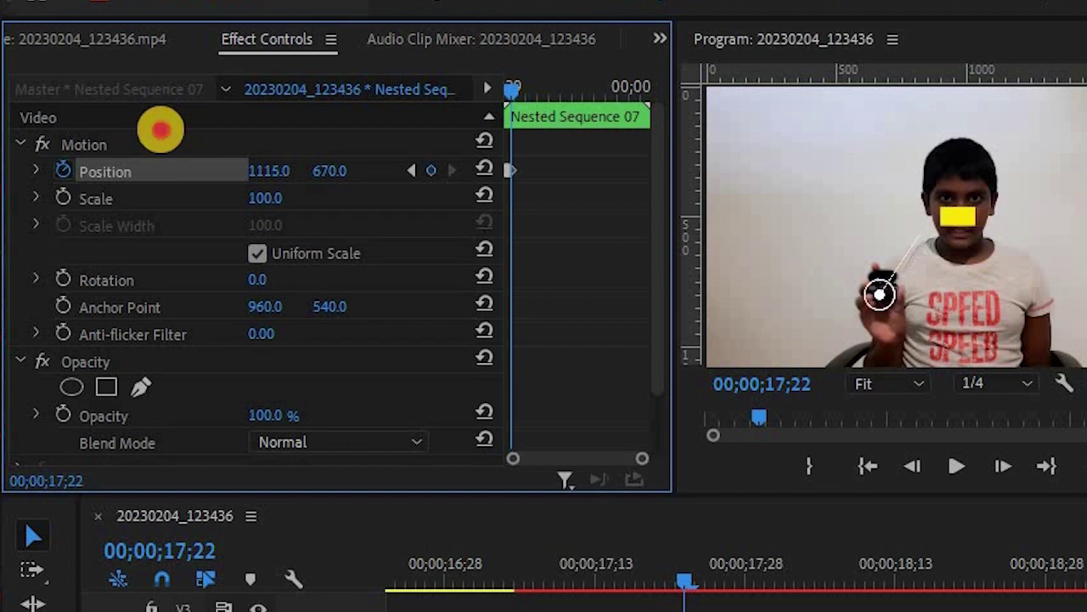
left_click_drag(291, 170, 226, 131)
left_click(1003, 466)
left_click(951, 466)
left_click_drag(212, 171, 170, 152)
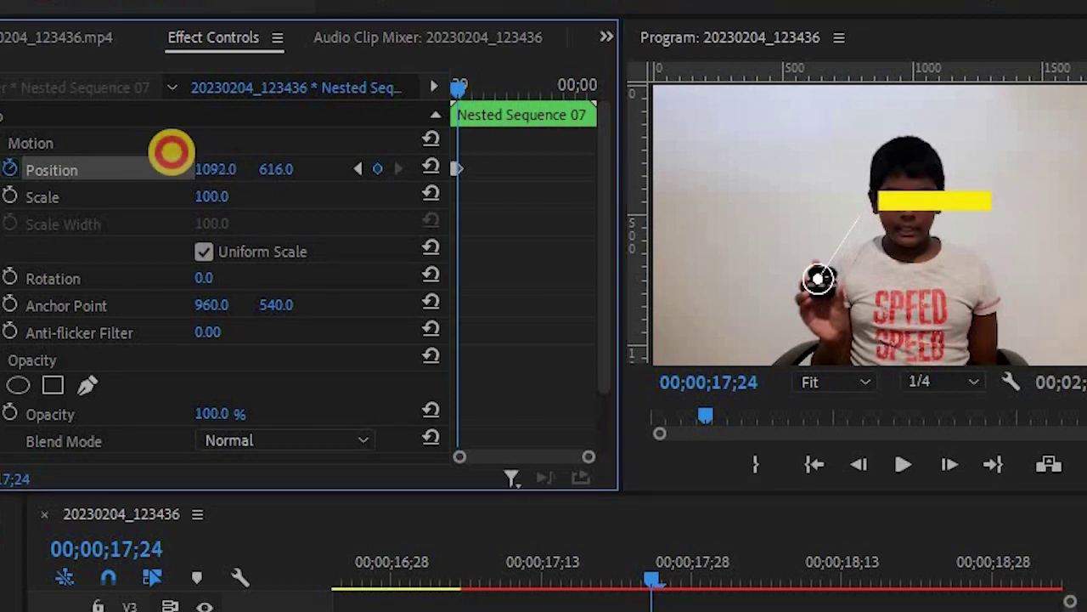
- Keep adding Position keyframes up to 00;00;18;16, placing the call-out at about 1067.0, 648.0 on the earbud
left_click(950, 466)
left_click(950, 466)
left_click_drag(326, 186, 162, 146)
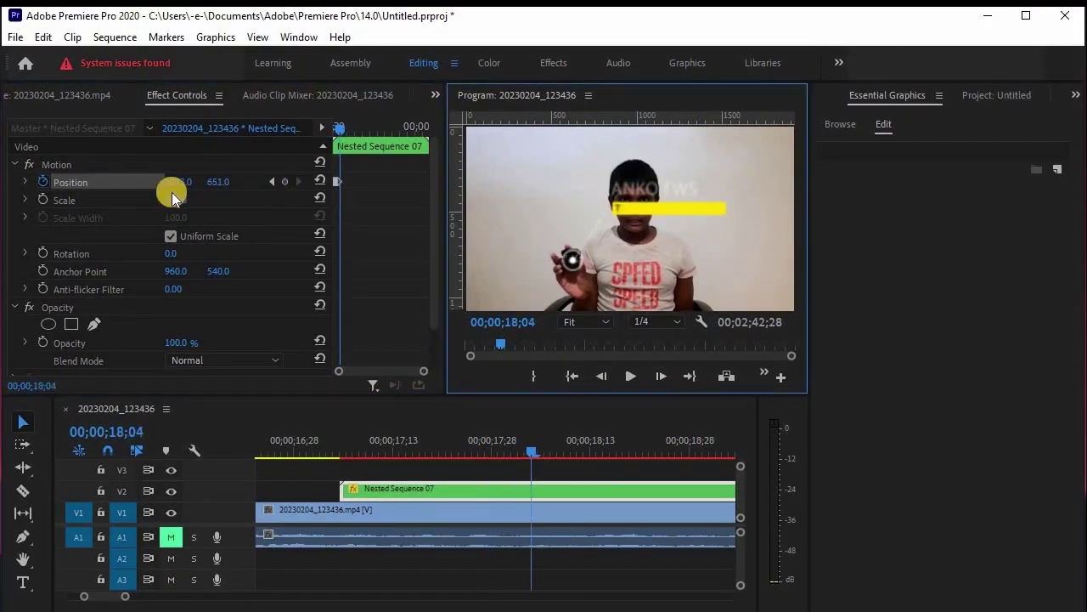
left_click(660, 376)
left_click(661, 376)
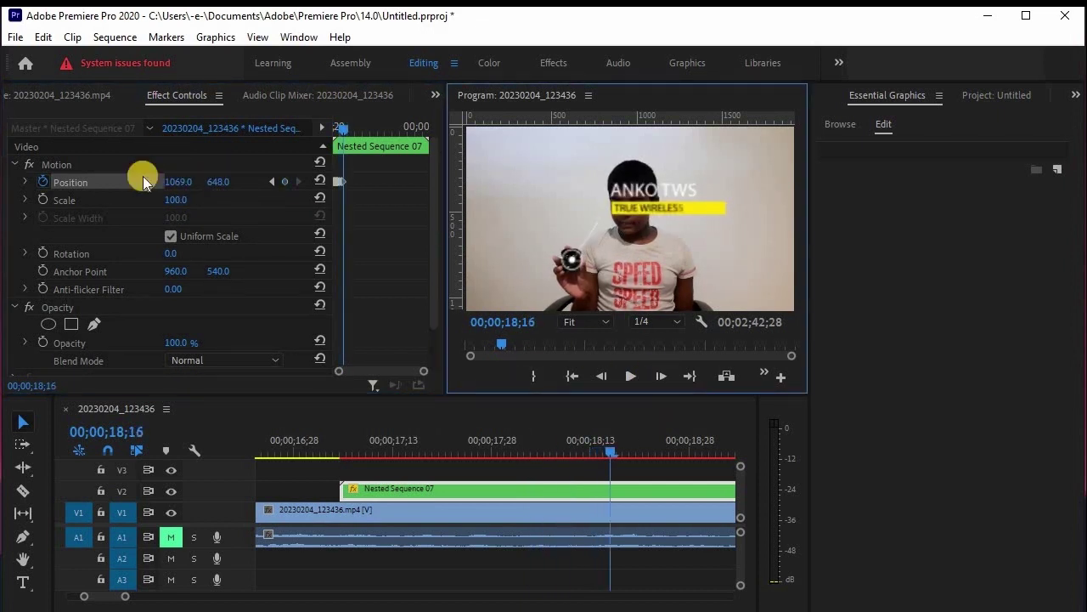
left_click(310, 229)
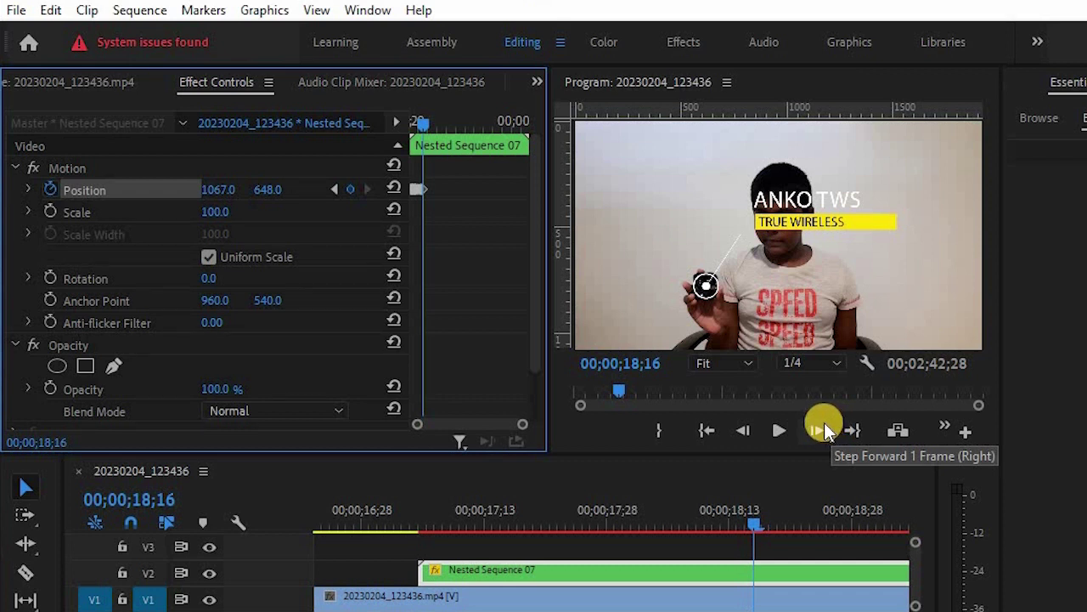
- Advance through the clip to 00;00;19;16 while keyframing Position on the earbud, ending at about 1017.0 horizontally
key("Right")
key("Right")
key("Right")
key("Right")
key("Right")
key("Right")
key("Right")
key("Right")
key("Right")
key("Right")
key("Right")
key("Right")
key("Right")
key("Right")
key("Right")
key("Right")
key("Right")
key("Right")
key("Right")
key("Right")
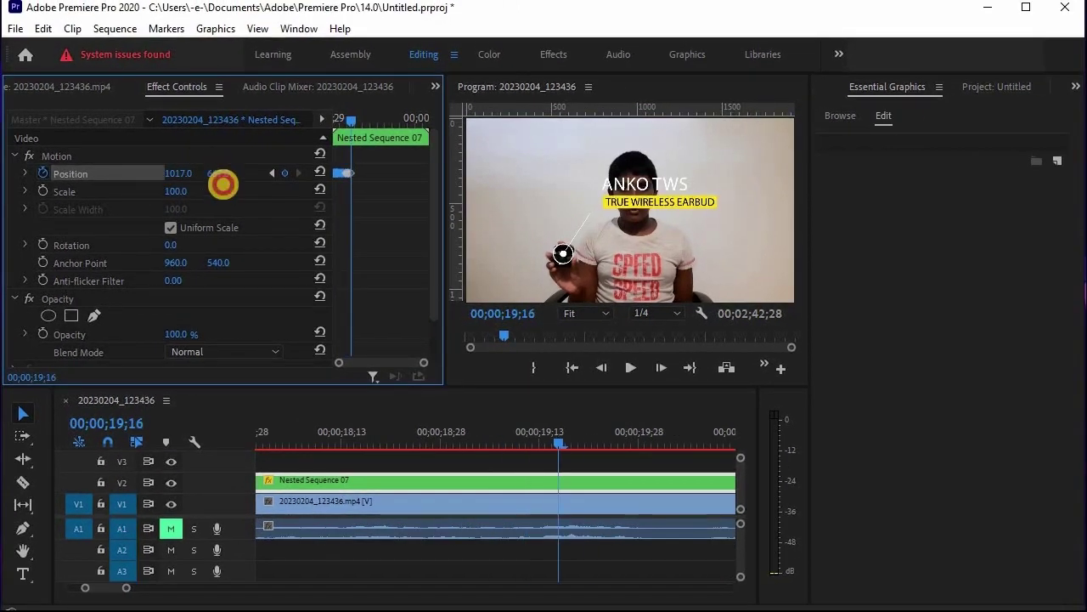
- Continue keyframing the call-out's Position on the earbud up to 00;00;20;26, reaching about 776.0 vertically
key("Right")
key("Right")
key("Right")
key("Right")
key("Right")
key("Right")
key("Right")
key("Right")
key("Right")
key("Right")
key("Right")
key("Right")
key("Right")
key("Right")
key("Right")
key("Right")
key("Right")
key("Right")
key("Right")
key("Right")
key("Right")
key("Right")
key("Right")
key("Right")
key("Right")
key("Right")
key("Right")
key("Right")
key("Right")
key("Right")
key("Right")
key("Right")
key("Right")
key("Right")
key("Right")
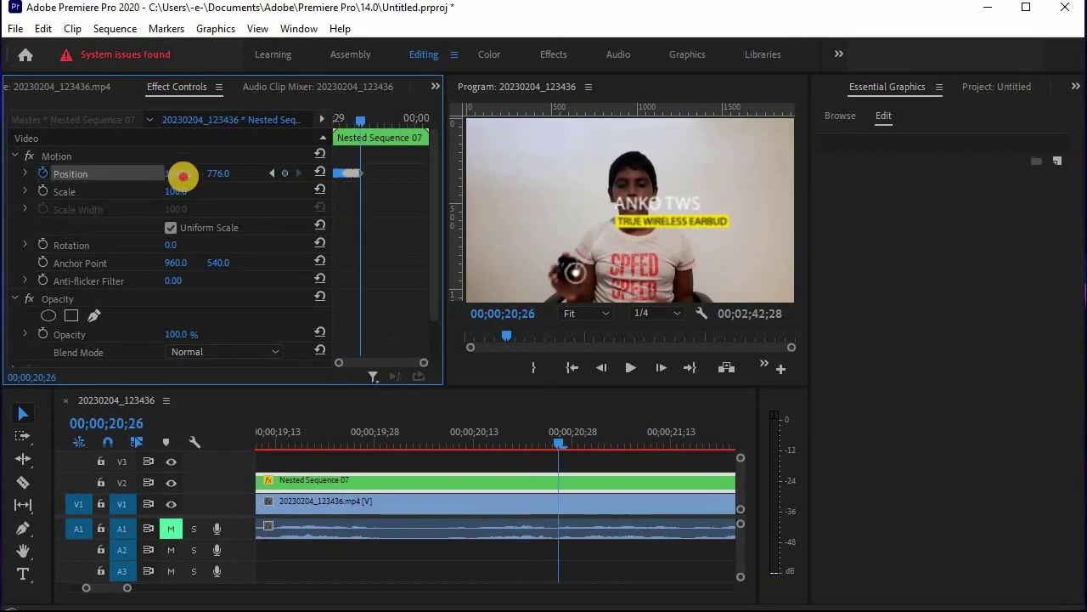
- Adjust the call-out's vertical Position, advance frame by frame past 00;00;20;26, and realign its horizontal Position with the earbud
left_click_drag(223, 169, 283, 198)
key("Right")
key("Right")
key("Right")
key("Right")
key("Right")
key("Right")
key("Right")
key("Right")
key("Right")
key("Right")
key("Right")
key("Right")
key("Right")
key("Right")
key("Right")
key("Right")
key("Right")
key("Right")
key("Right")
key("Right")
mouse_move(182, 170)
left_mouse_down()
mouse_move(158, 164)
mouse_move(240, 179)
mouse_move(183, 169)
left_mouse_up()
- Show more of the timeline and keep keyframing Position up to 00;00;26;11, placing the call-out at about 1556.0, 629.0
key("minus")
key("Right")
key("Right")
key("Right")
key("Right")
key("Right")
key("Right")
key("Right")
key("Right")
key("Right")
key("Right")
key("Right")
key("Right")
key("Right")
key("Right")
key("Right")
key("Right")
key("Right")
key("Right")
key("Right")
key("Right")
key("Right")
key("Right")
key("Right")
key("Right")
key("Right")
key("Right")
key("Right")
key("Right")
key("Right")
key("Right")
key("Right")
key("Right")
key("Right")
key("Right")
key("Right")
key("Right")
key("Right")
key("Right")
key("Right")
key("Right")
key("Right")
key("Right")
key("Right")
key("Right")
key("Right")
key("Right")
key("Right")
key("Right")
key("Right")
key("Right")
key("Right")
key("Right")
left_click(661, 367)
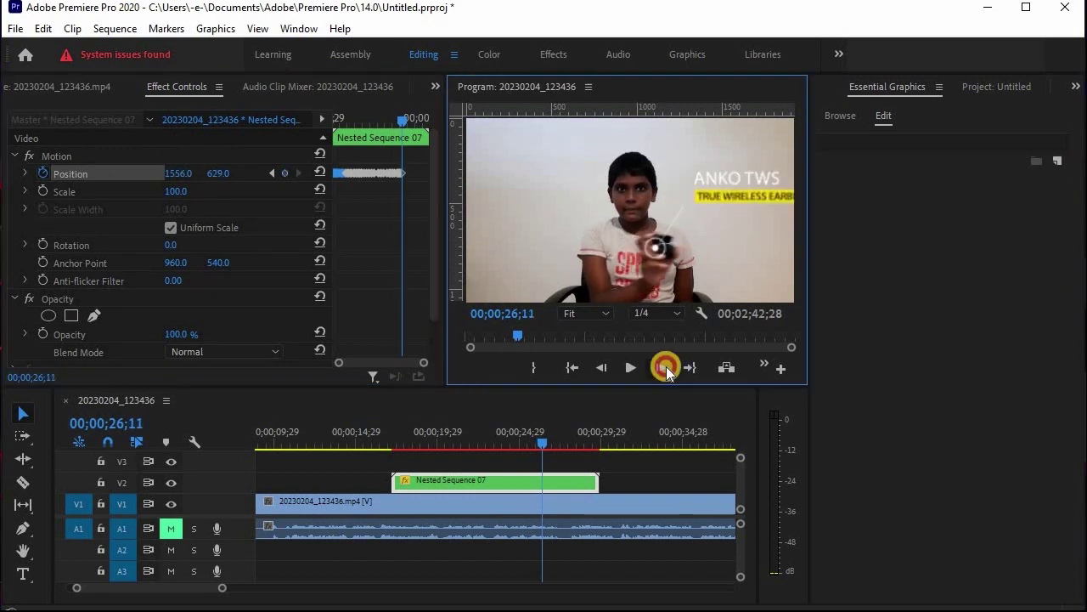
- Advance frame by frame to 00;00;29;12, keyframing the call-out's Position to follow the earbud and reaching about 689.0 vertically
key("Right")
key("Right")
key("Right")
key("Right")
key("Right")
key("Right")
key("Right")
key("Right")
key("Right")
key("Right")
key("Right")
key("Right")
key("Right")
key("Right")
key("Right")
key("Right")
left_click_drag(183, 173, 151, 165)
left_click(665, 366)
key("Right")
key("Right")
key("Right")
key("Right")
key("Right")
key("Right")
key("Right")
key("Right")
key("Right")
key("Right")
key("Right")
key("Right")
key("Right")
key("Right")
key("Right")
key("Right")
key("Right")
key("Right")
key("Right")
key("Right")
mouse_move(219, 170)
left_mouse_down()
mouse_move(181, 175)
mouse_move(235, 177)
mouse_move(166, 162)
mouse_move(227, 173)
left_mouse_up()
key("Right")
key("Right")
key("Right")
key("Right")
key("Right")
key("Right")
key("Right")
key("Right")
key("Right")
key("Right")
key("Right")
key("Right")
key("Right")
key("Right")
key("Right")
key("Right")
key("Right")
key("Right")
key("Right")
key("Right")
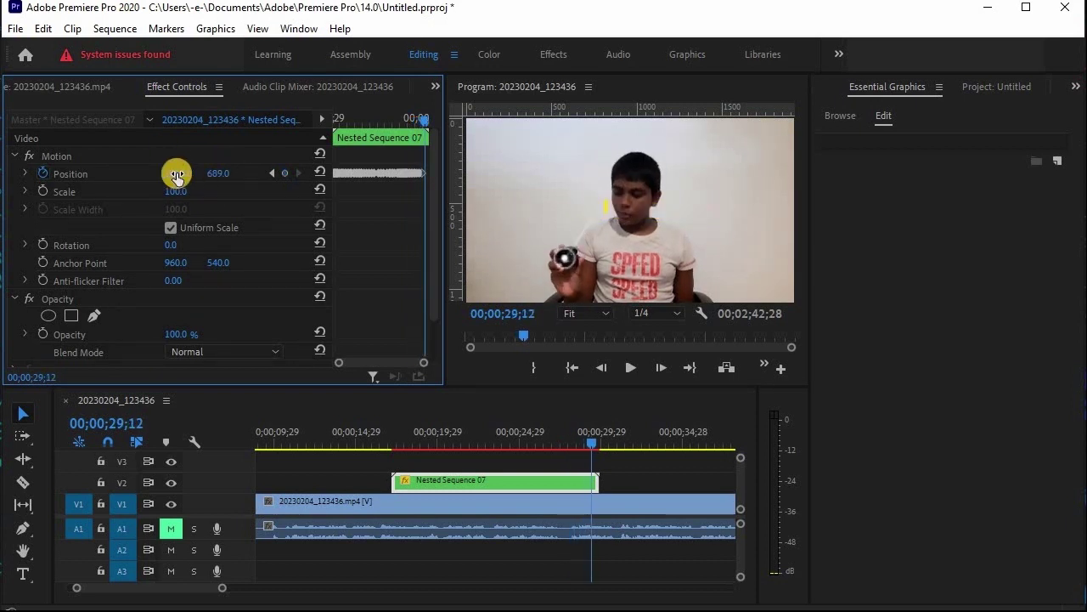
- Mark the sequence range spanning the Nested Sequence 07 clip, with in point 00;00;17;03 and out point 00;00;29;21
left_click_drag(611, 441, 547, 451)
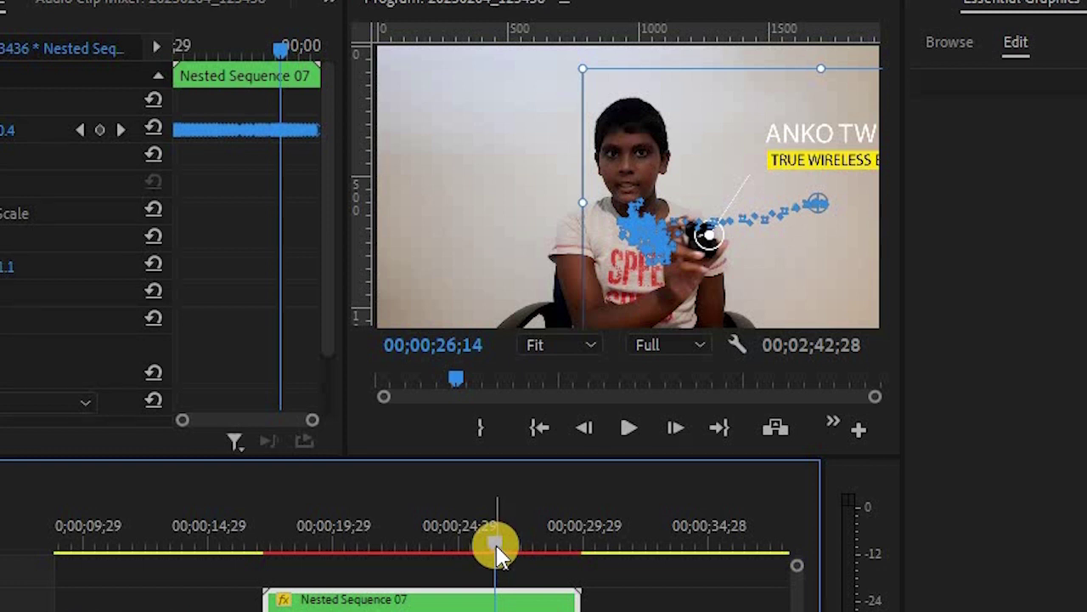
left_click_drag(497, 550, 268, 574)
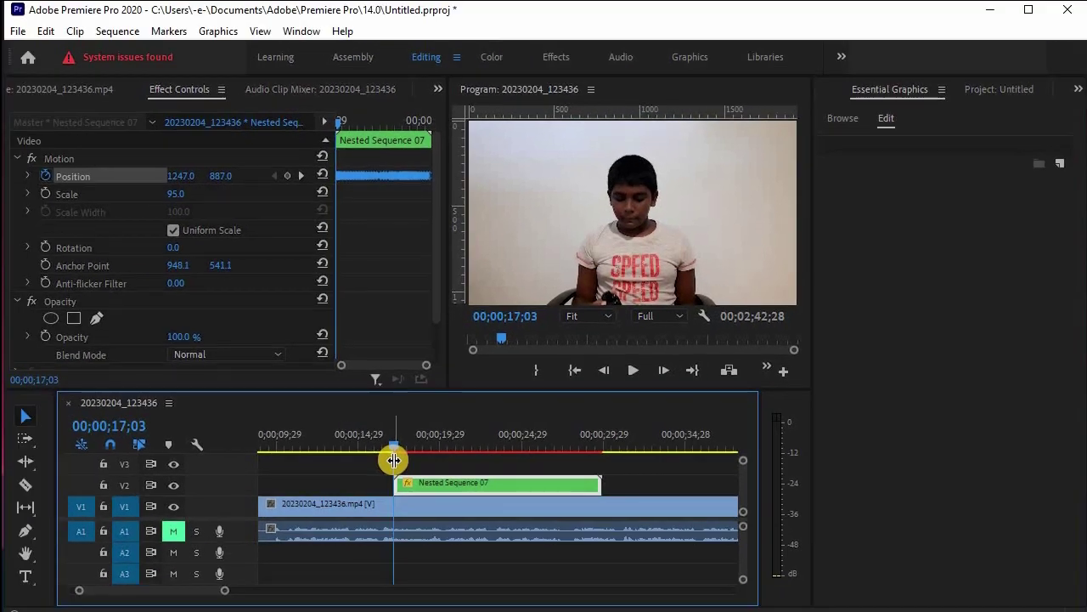
left_click_drag(395, 450, 597, 476)
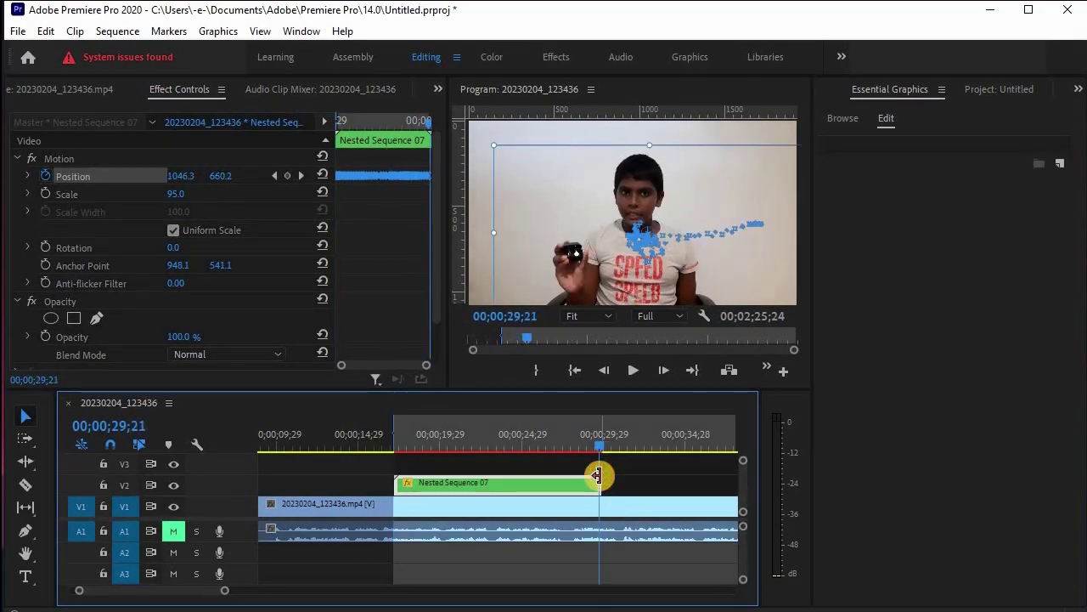
key("o")
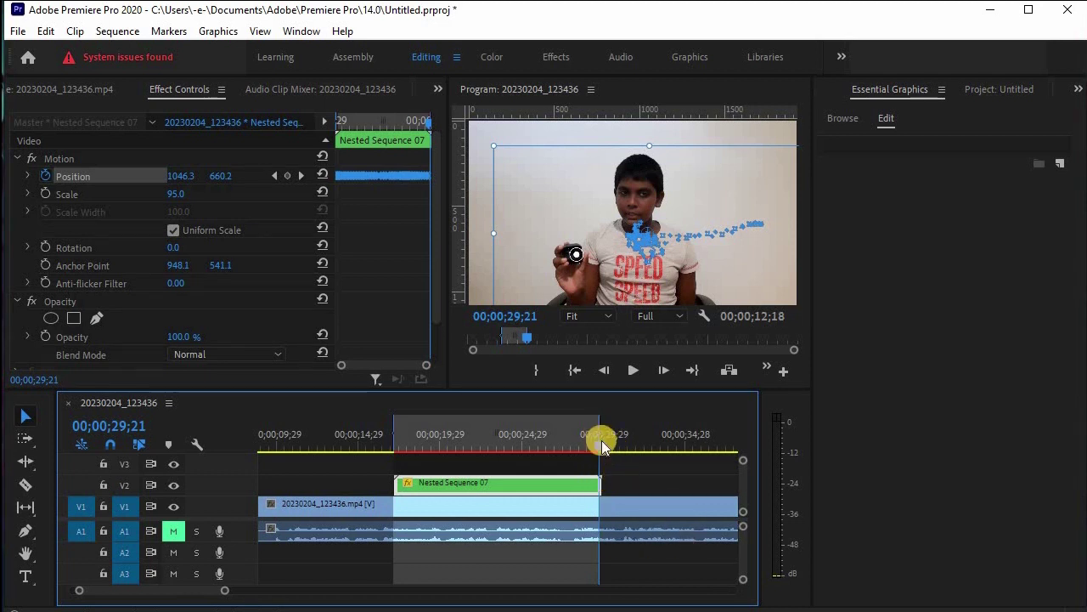
- Render the marked in-to-out range of the sequence for preview
left_click_drag(547, 441, 521, 450)
key("Return")
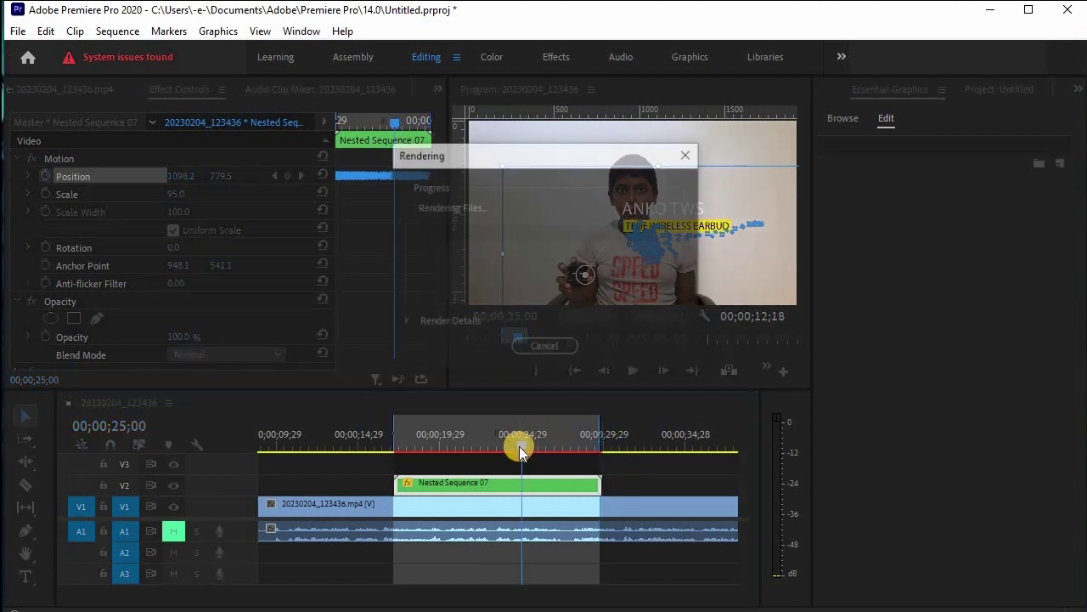
left_click_drag(547, 156, 360, 329)
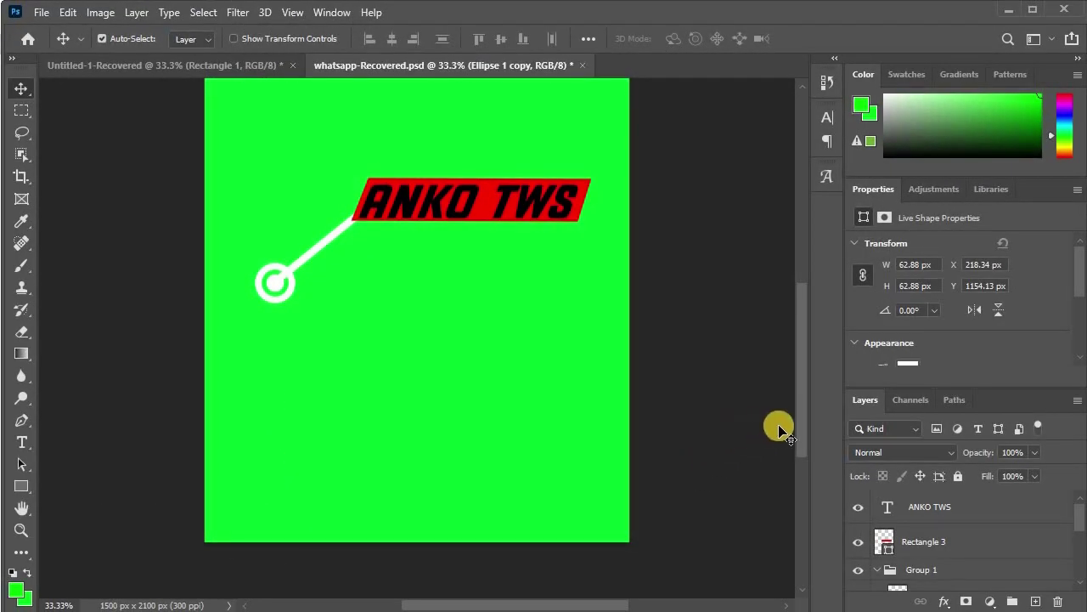
- In Photoshop, examine the layer stack of whatsapp-Recovered.psd, including the contents of Group 1 and the background layers beneath it
scroll(989, 530, "down", 1)
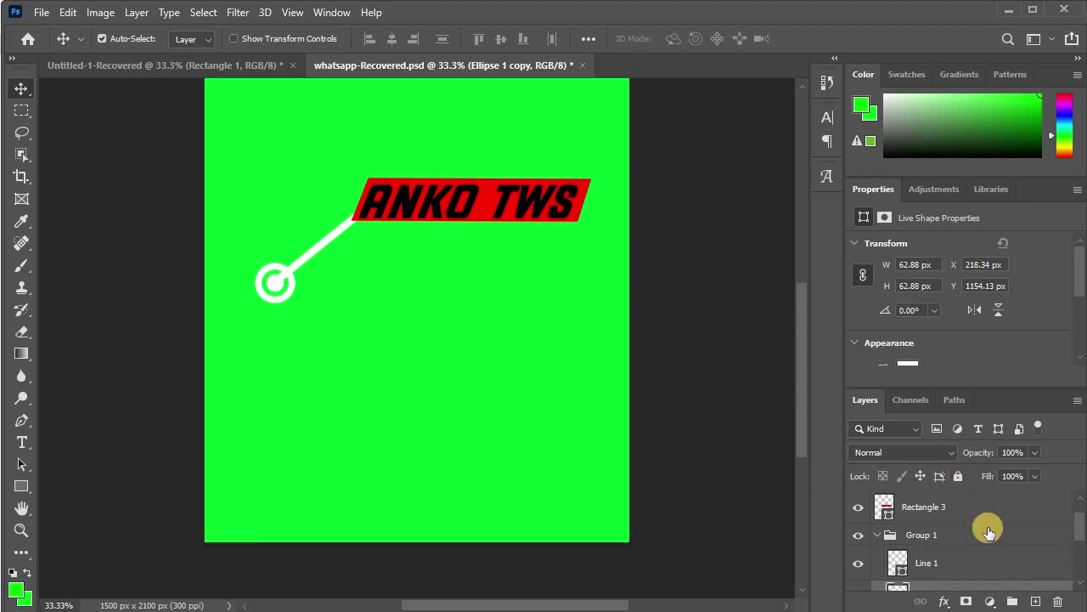
scroll(991, 531, "down", 2)
scroll(991, 531, "up", 2)
left_click(878, 536)
scroll(994, 540, "up", 1)
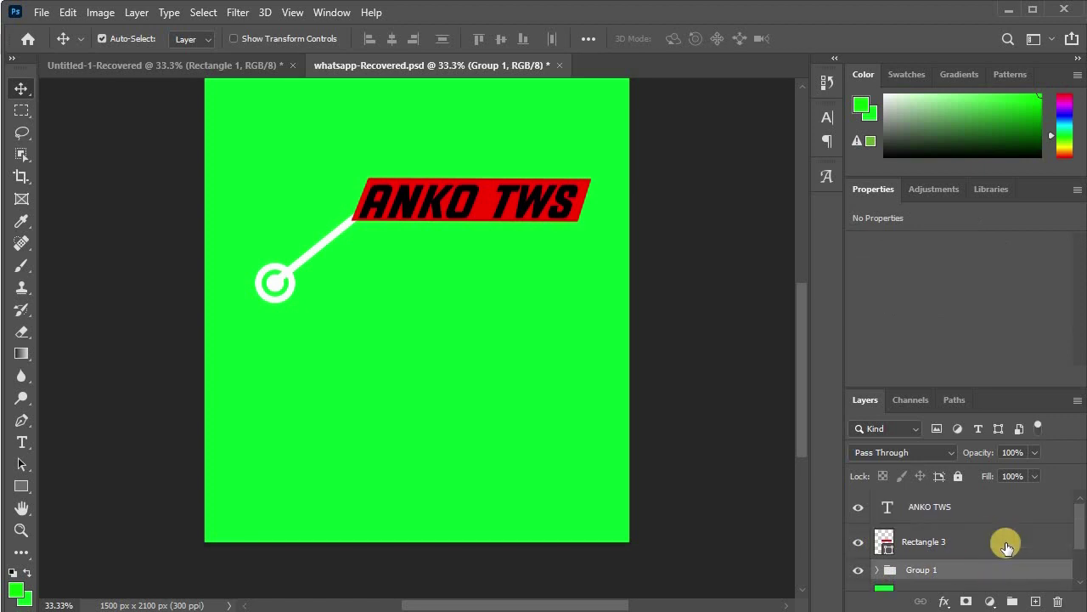
scroll(1007, 548, "down", 2)
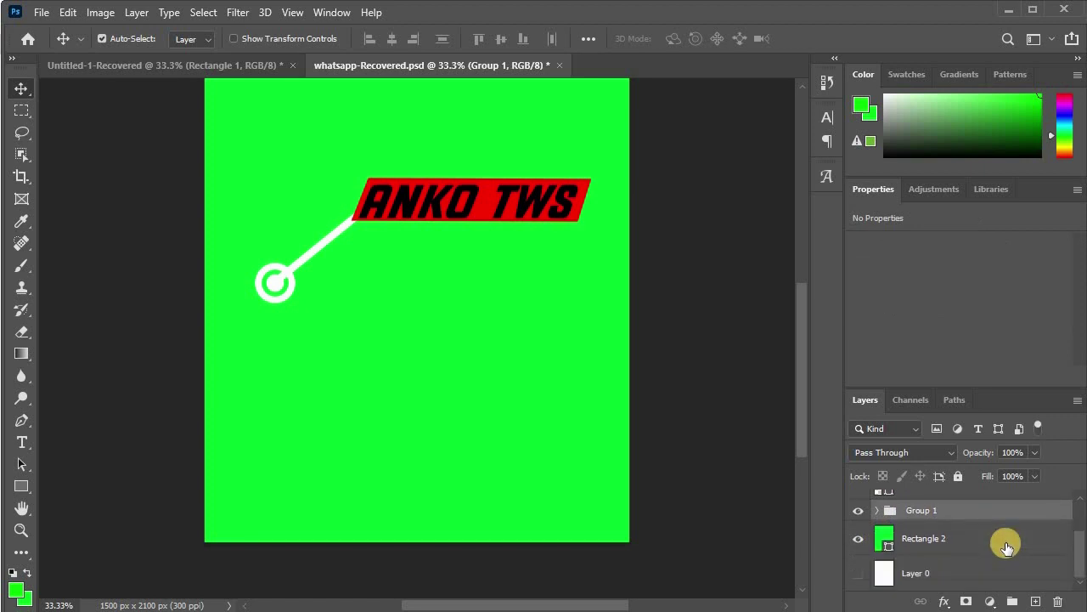
left_click(877, 511)
scroll(973, 509, "down", 3)
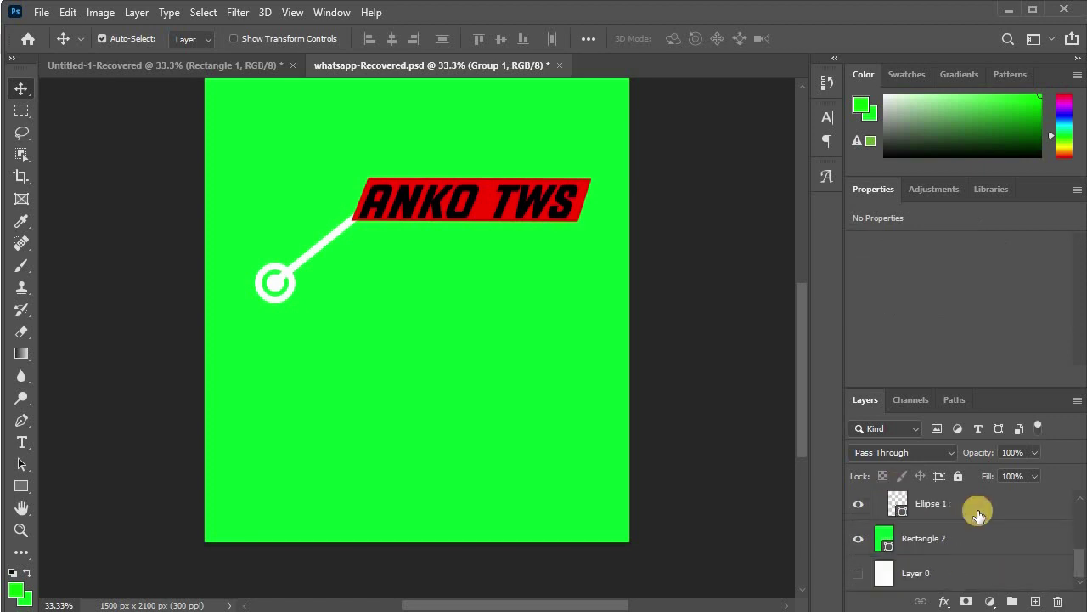
scroll(975, 510, "up", 2)
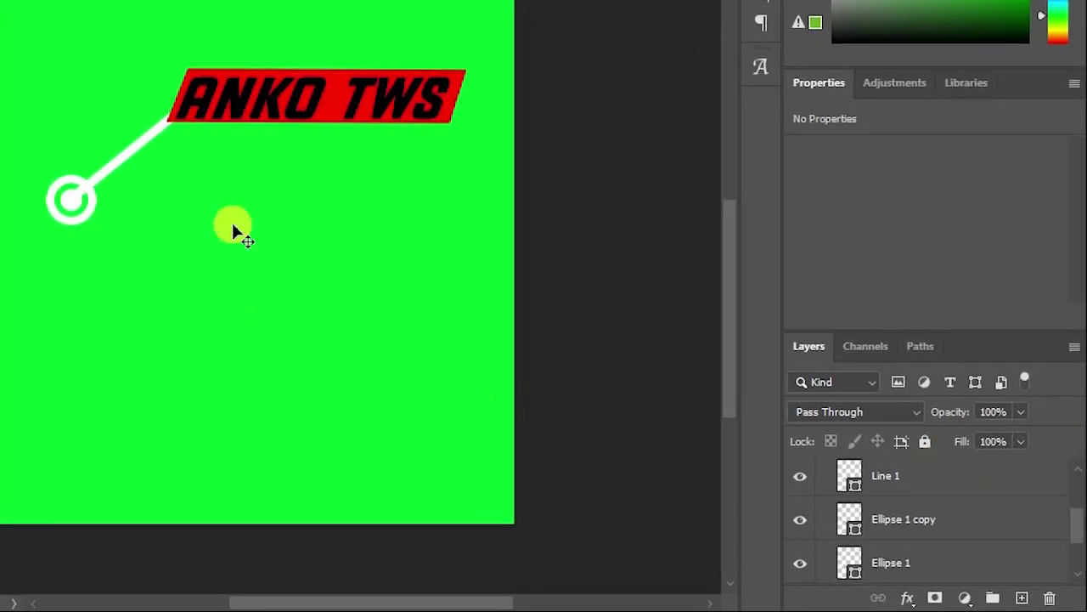
scroll(267, 309, "up", 1)
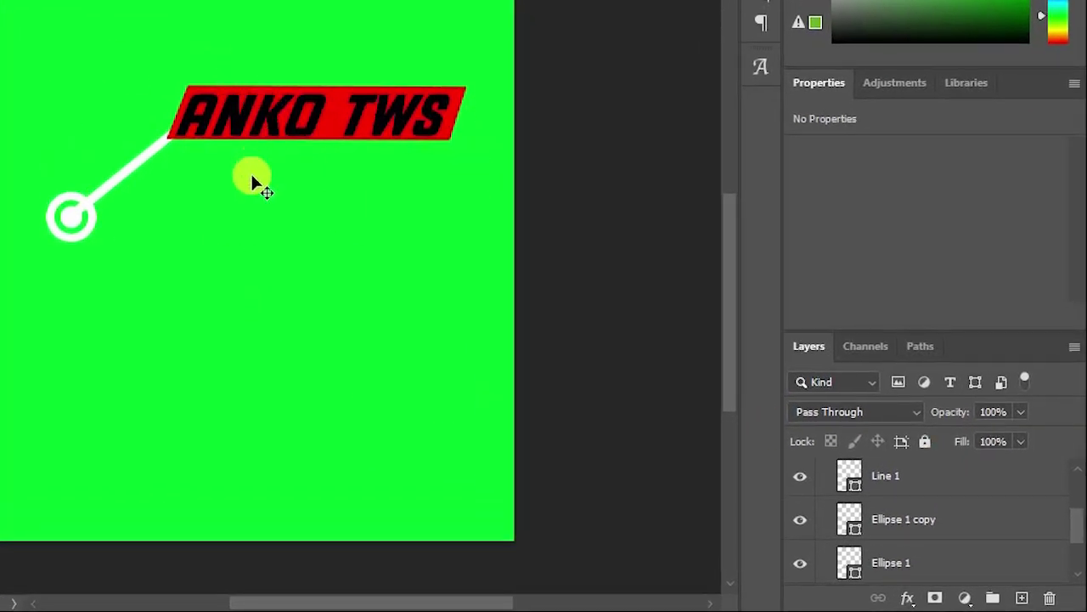
- Inspect the transform bounds of Line 1, Ellipse 1 copy and Ellipse 1 in turn, and check Ellipse 1's fill and stroke
left_click(935, 481)
key("ctrl+g")
left_click(949, 522)
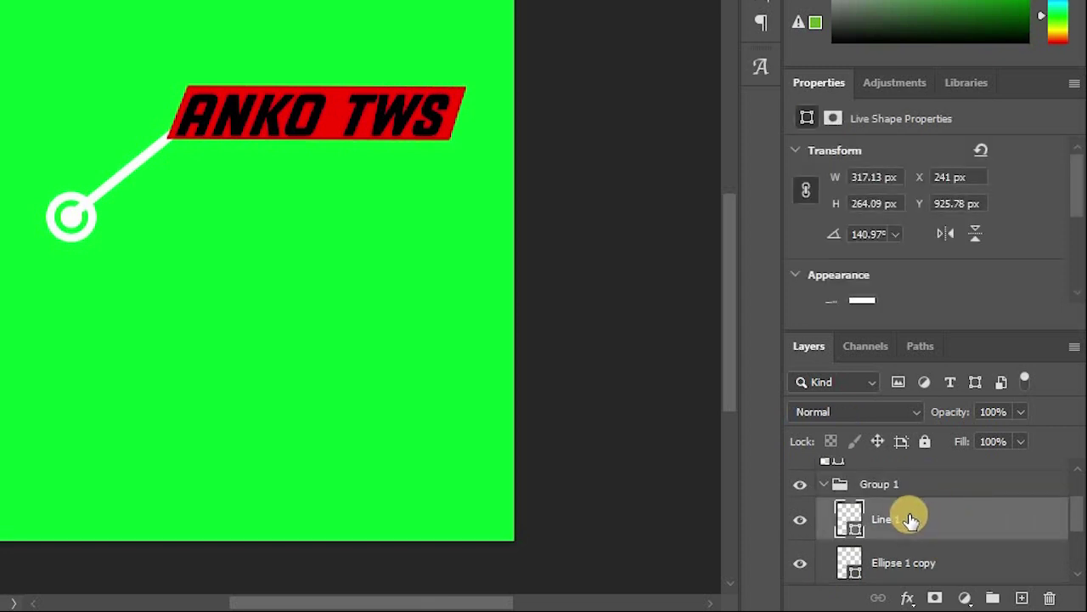
key("ctrl+t")
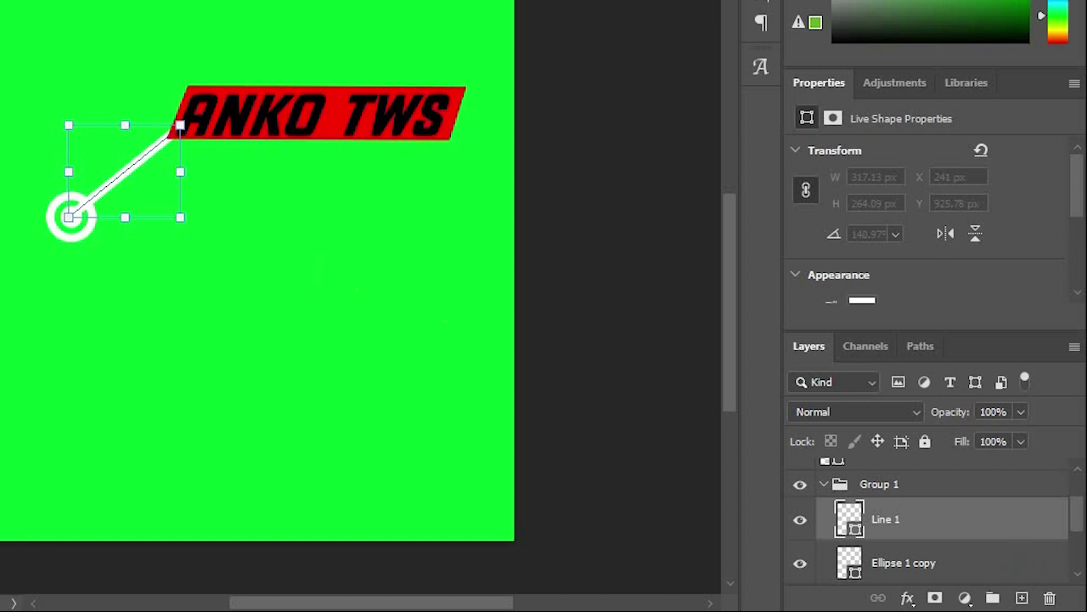
scroll(937, 518, "down", 1)
left_click(945, 535)
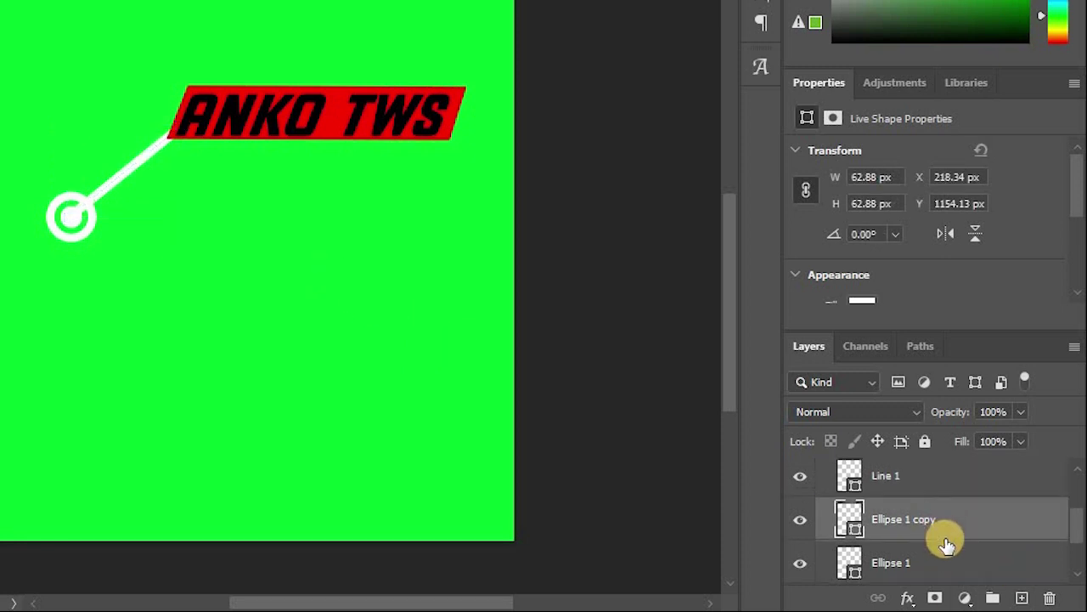
key("ctrl+t")
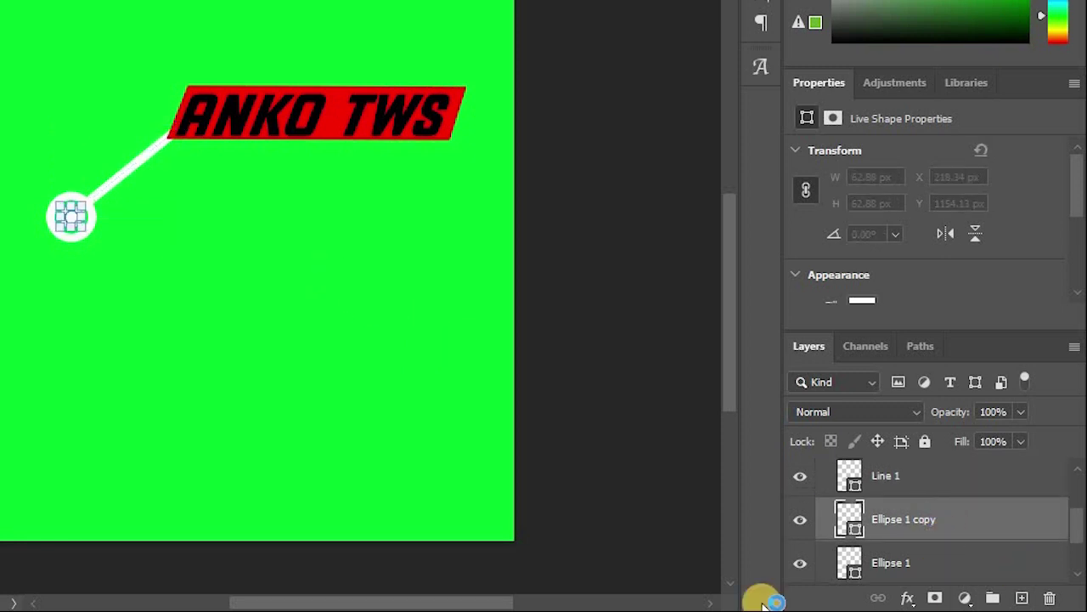
left_click(1003, 565)
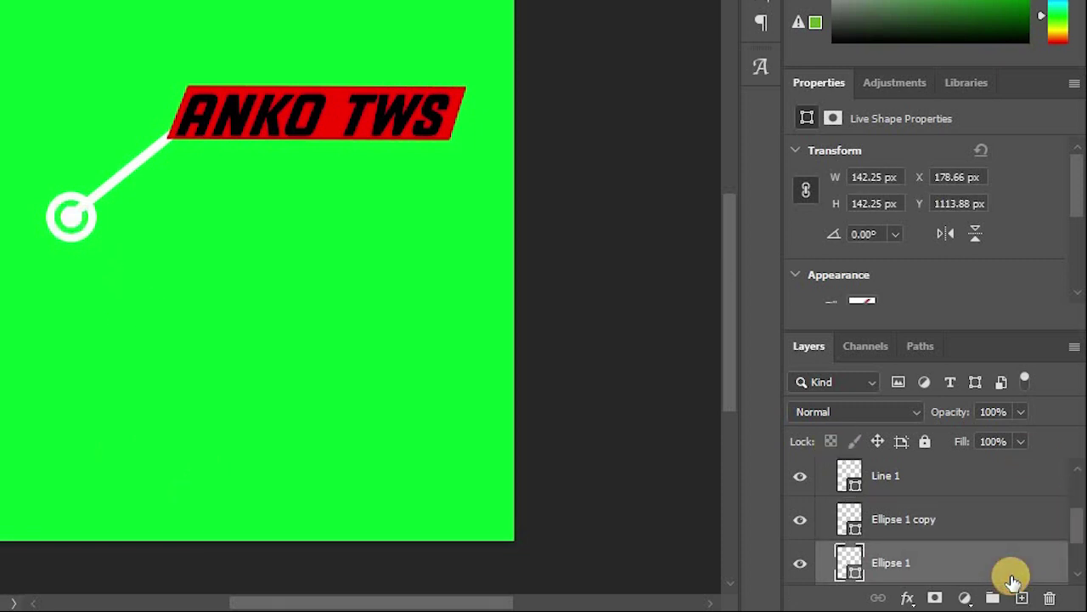
key("ctrl+t")
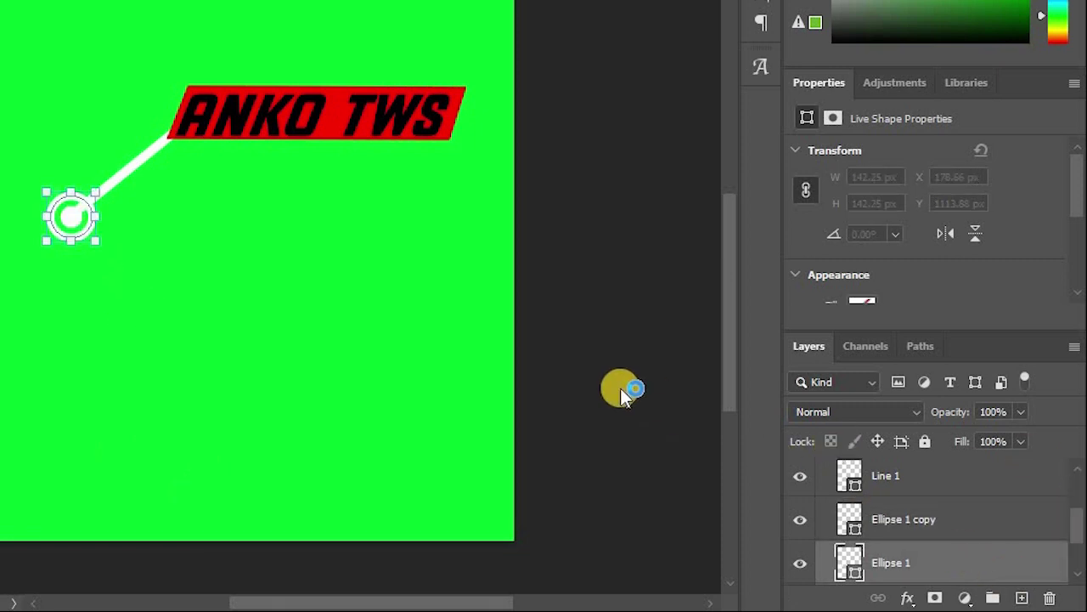
scroll(875, 260, "down", 2)
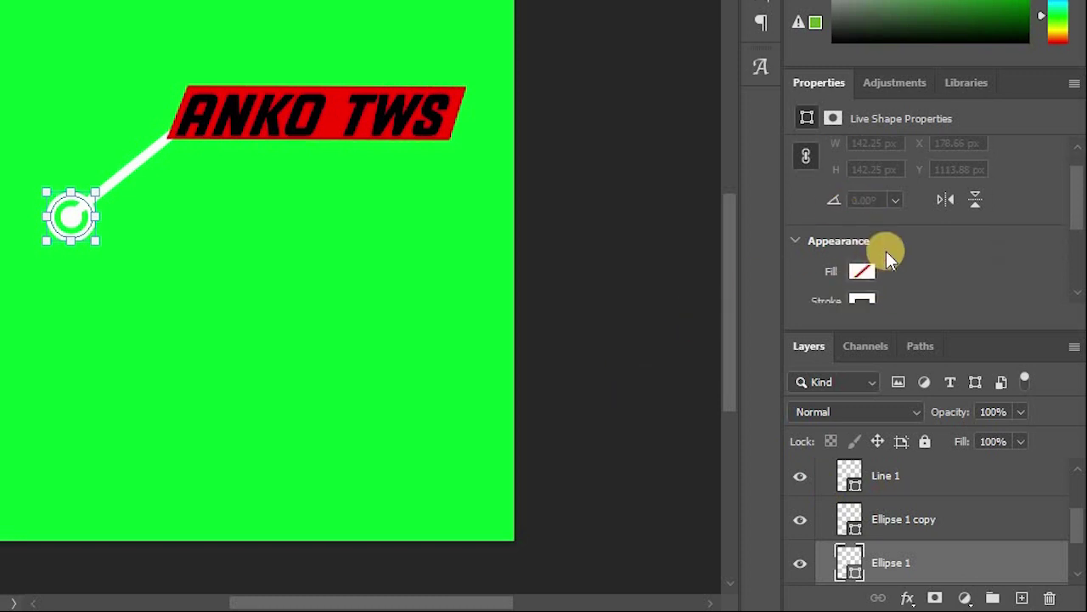
scroll(886, 252, "down", 1)
left_click(715, 321)
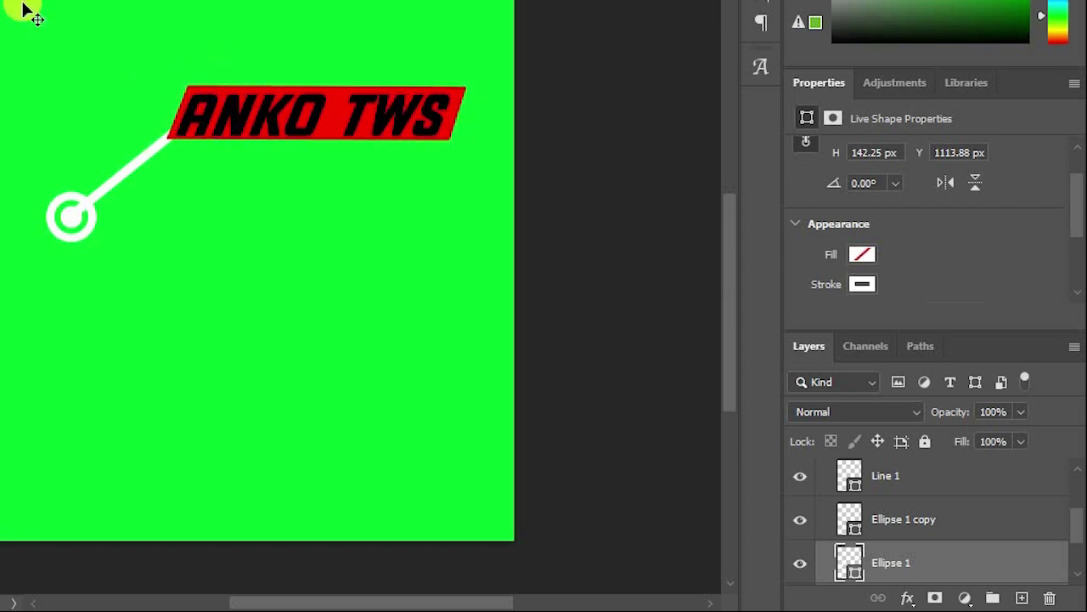
- Export the green-background call-out as a 1500 x 2100 px PNG, saved as whatsapp-Recovered.png in Downloads
scroll(909, 476, "down", 2)
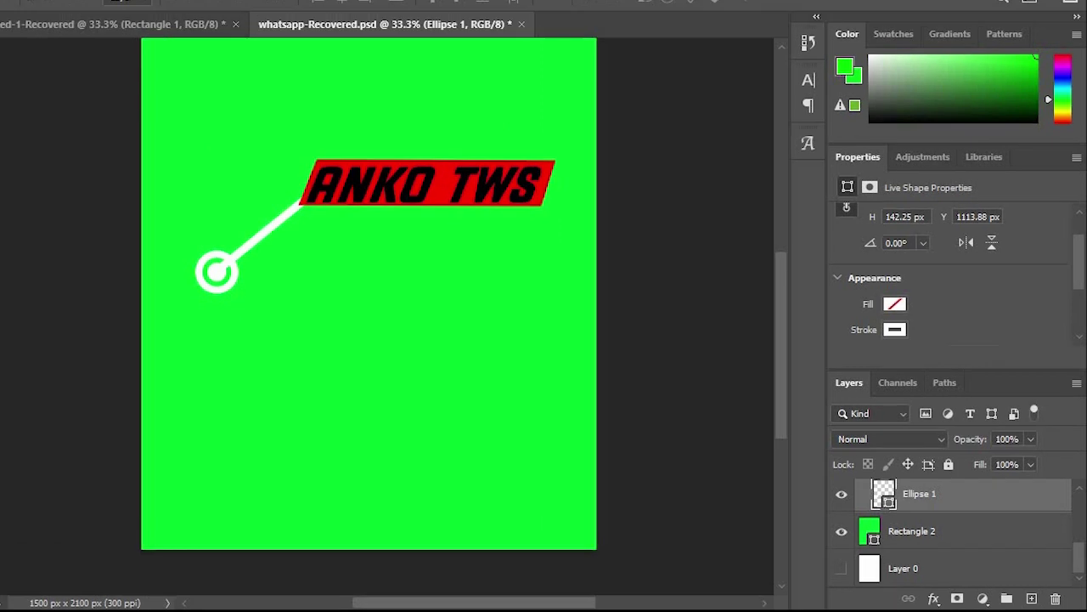
left_click(48, 12)
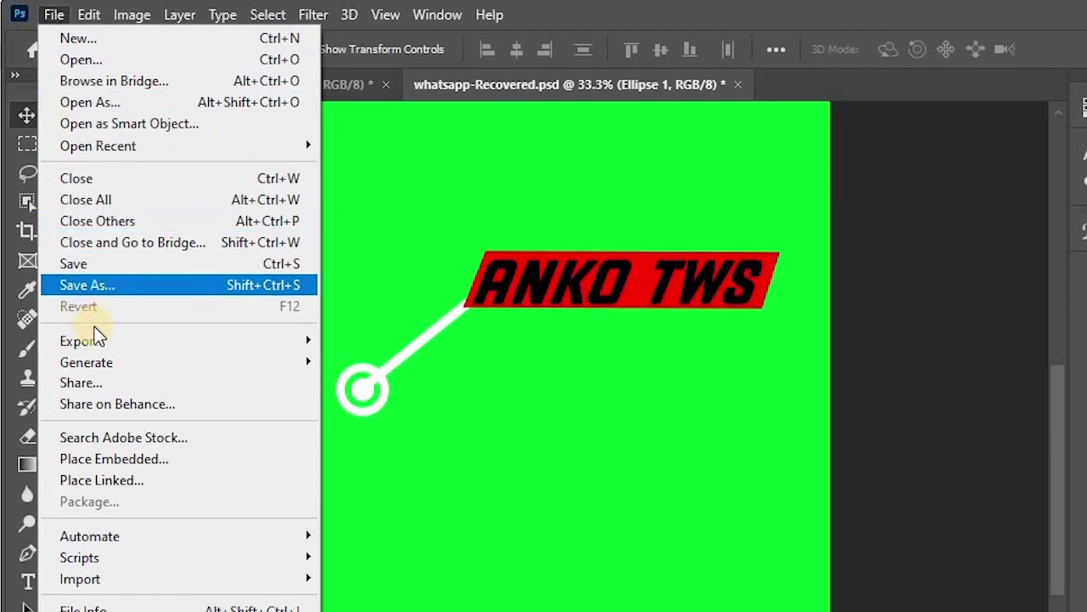
left_click(105, 340)
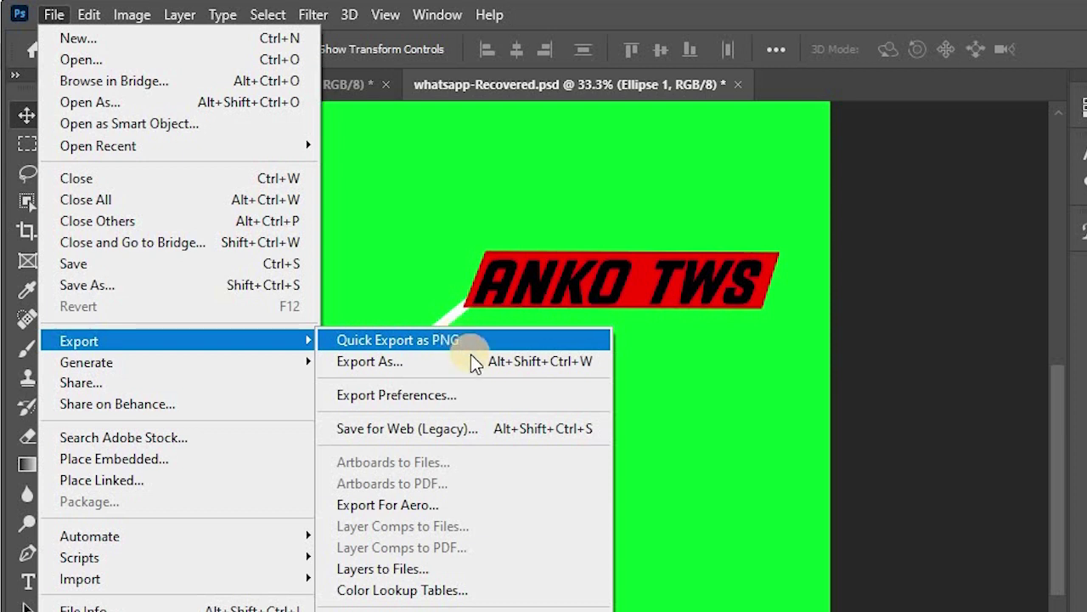
left_click(469, 360)
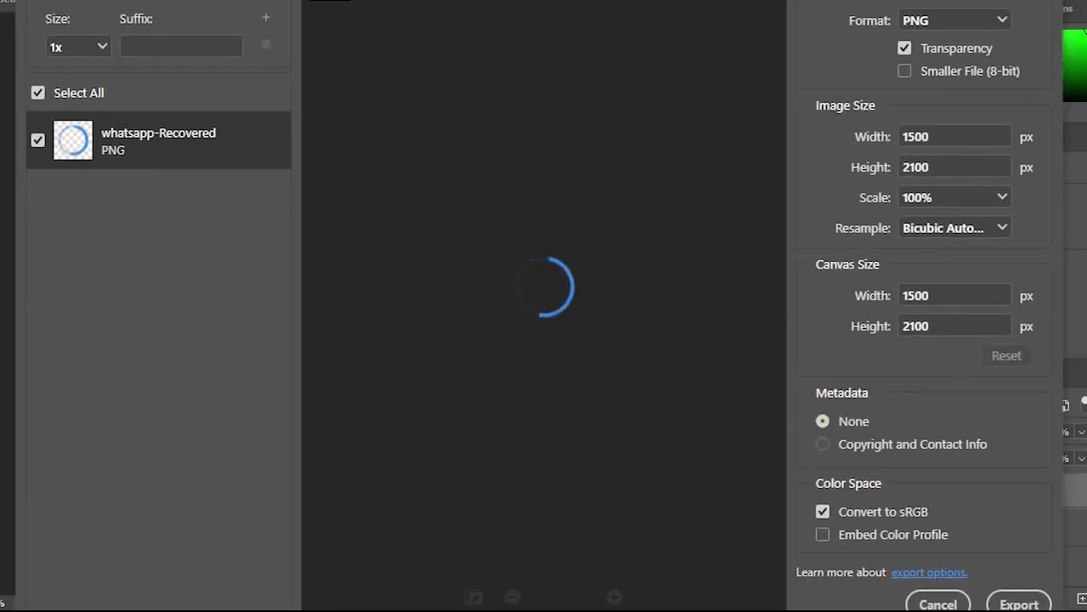
left_click(938, 13)
left_click(977, 39)
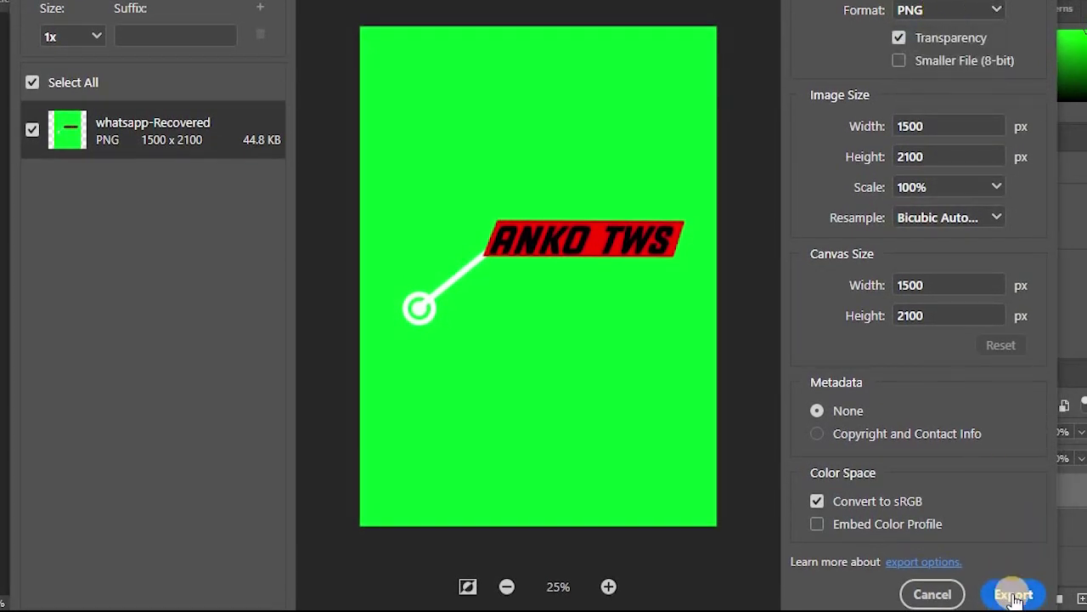
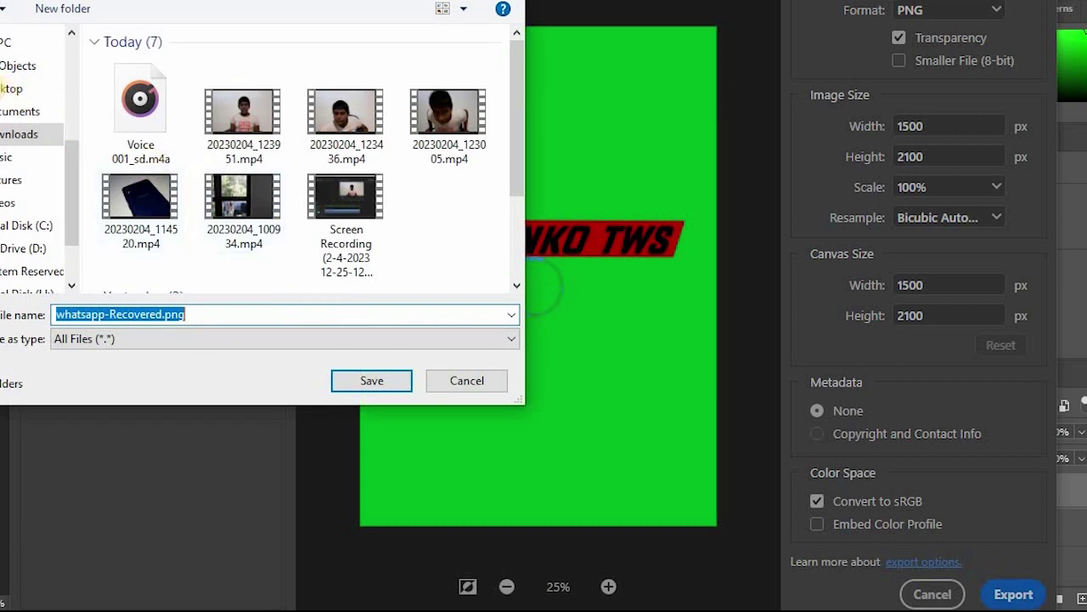
left_click(21, 135)
left_click(372, 382)
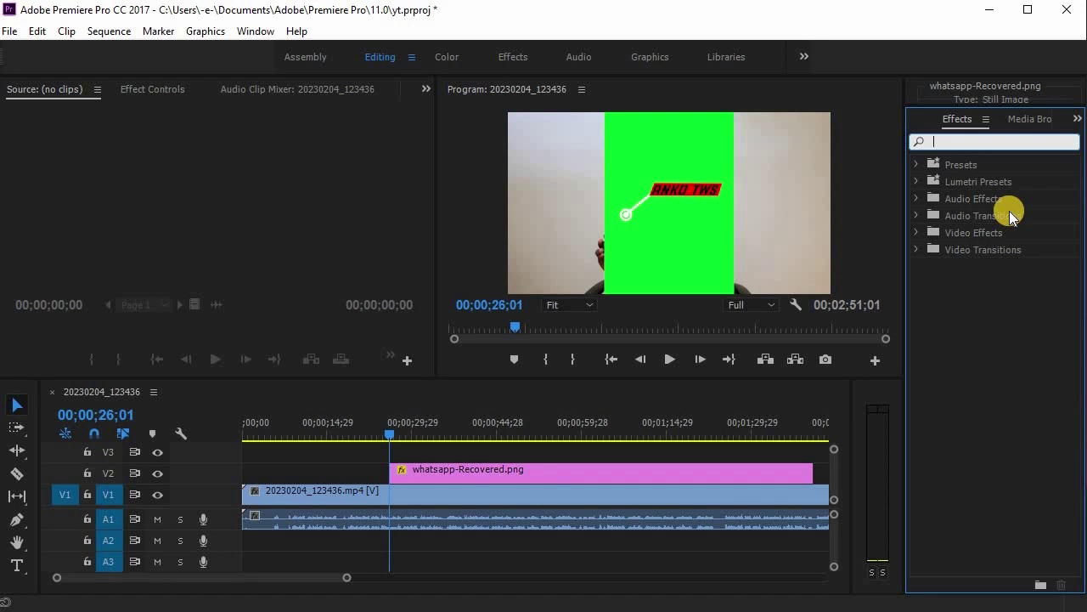
- In Premiere Pro, apply Ultra Key to the whatsapp-Recovered.png clip and sample its green background as the key color
type("ultr")
left_click_drag(967, 266, 640, 473)
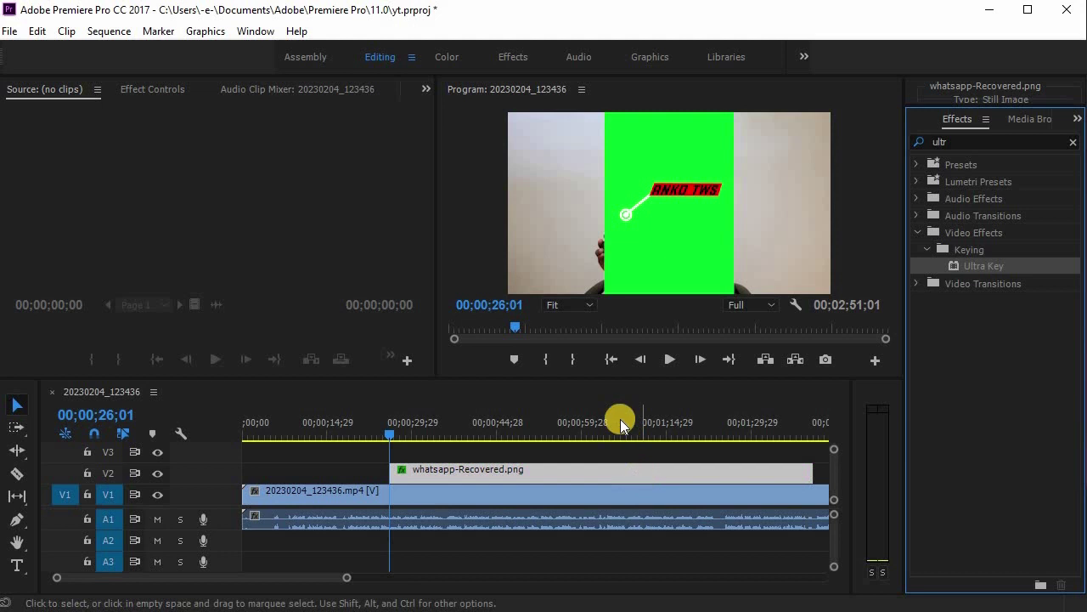
left_click(161, 88)
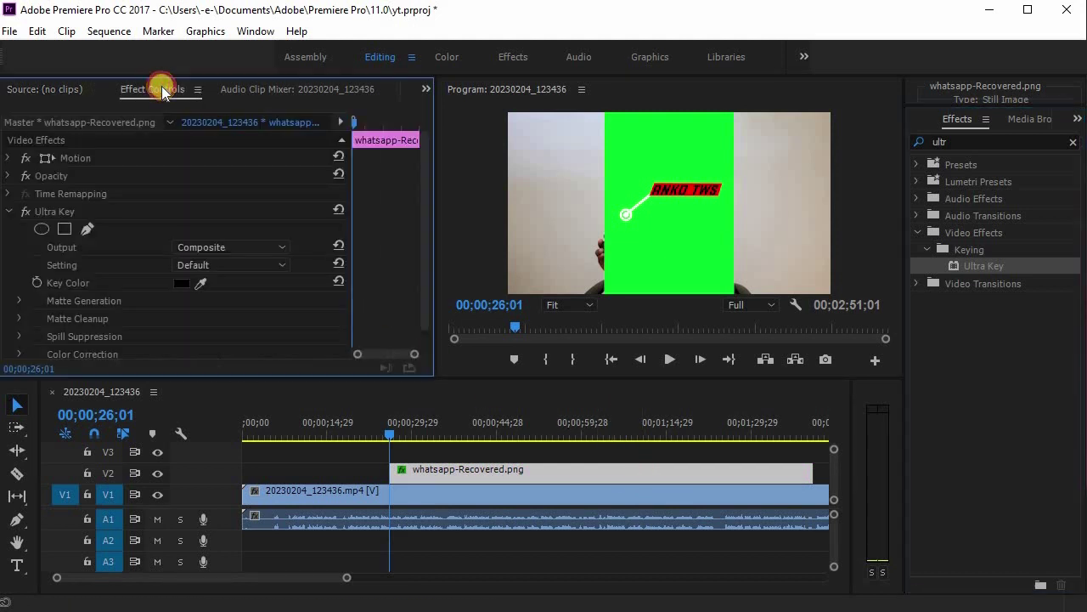
left_click(667, 252)
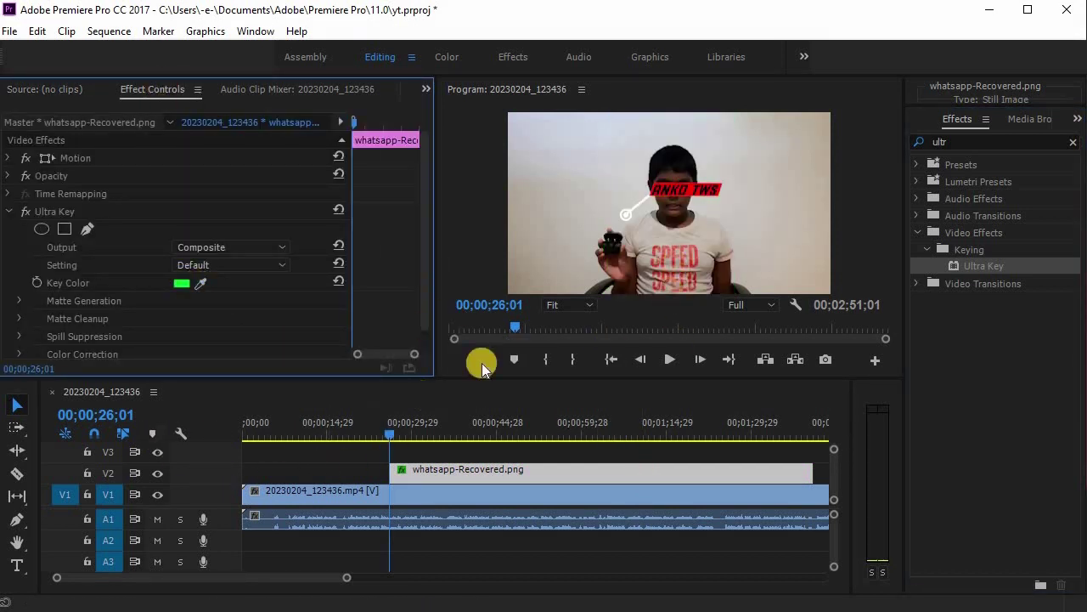
- Collapse the Ultra Key settings and place the playhead on the first frame of the whatsapp-Recovered.png clip, at 00;00;26;01
left_click_drag(388, 432, 391, 432)
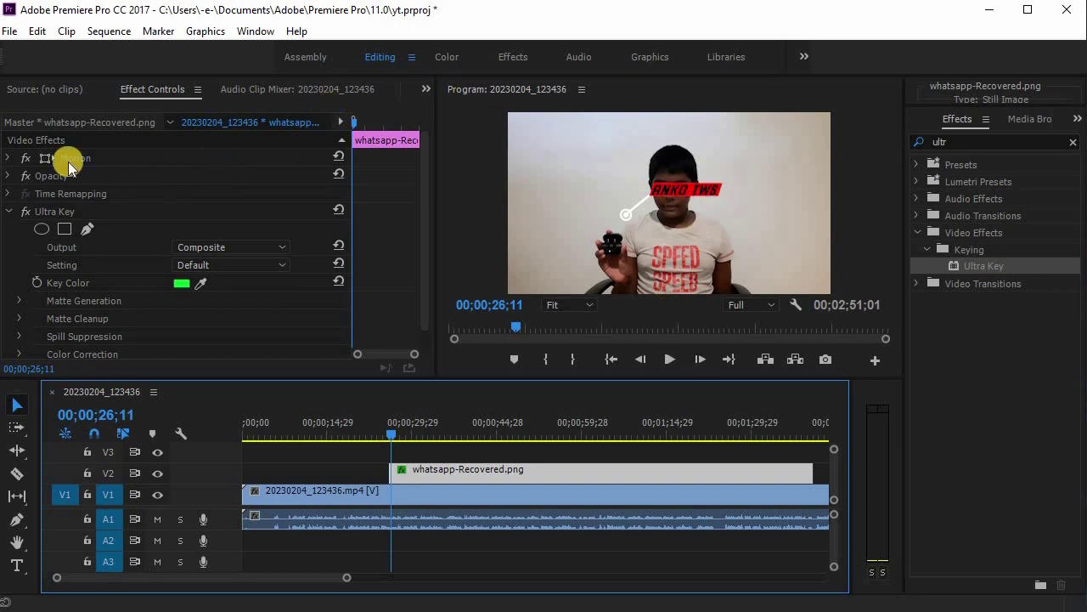
left_click(9, 211)
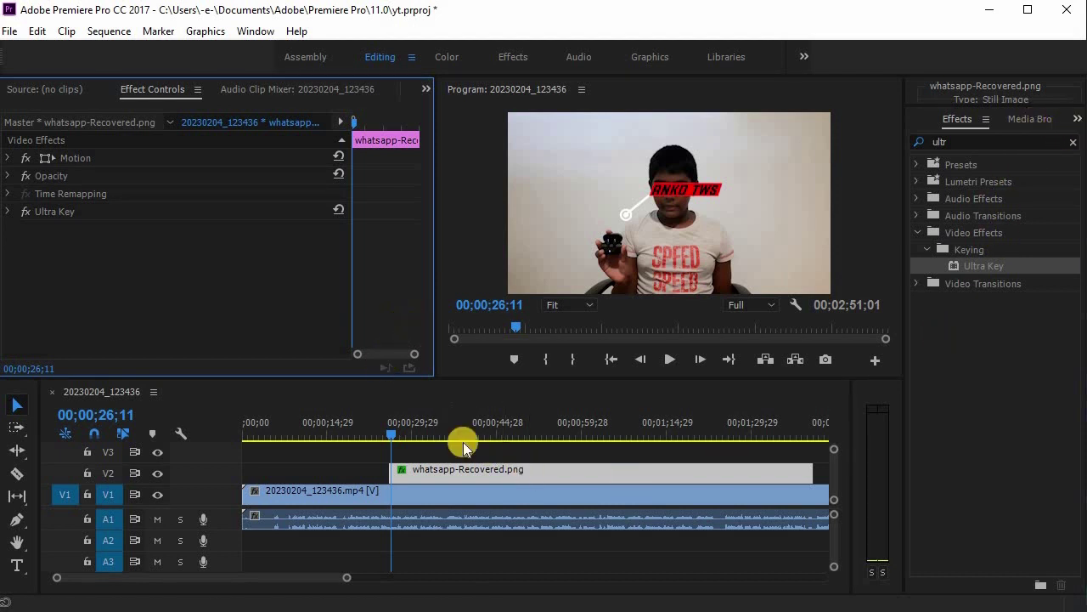
left_click_drag(391, 428, 390, 429)
left_click(427, 474)
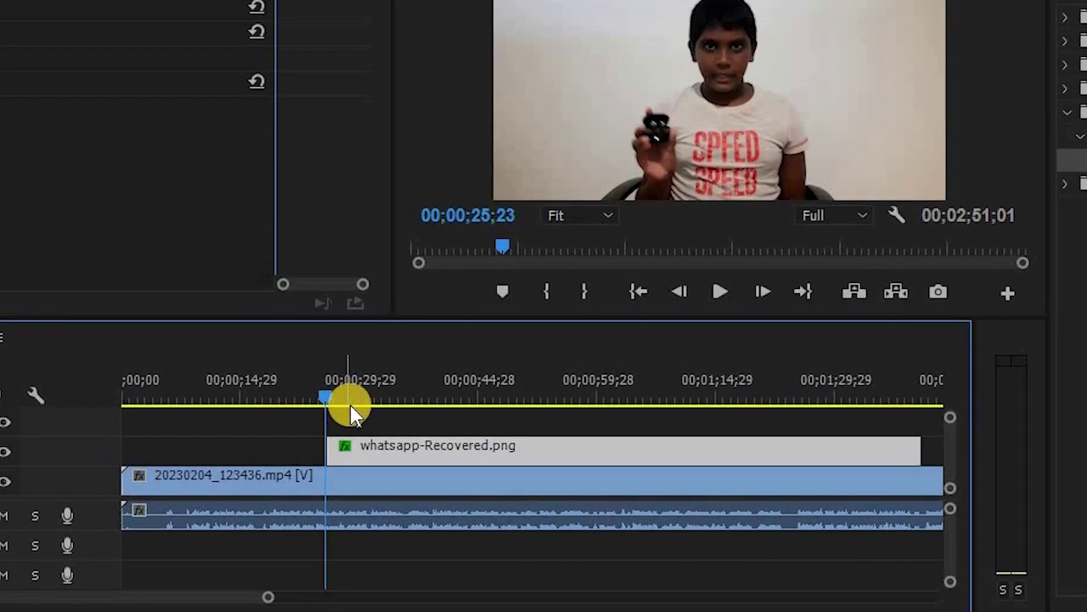
key("Right")
key("Right")
key("Right")
key("Right")
key("Right")
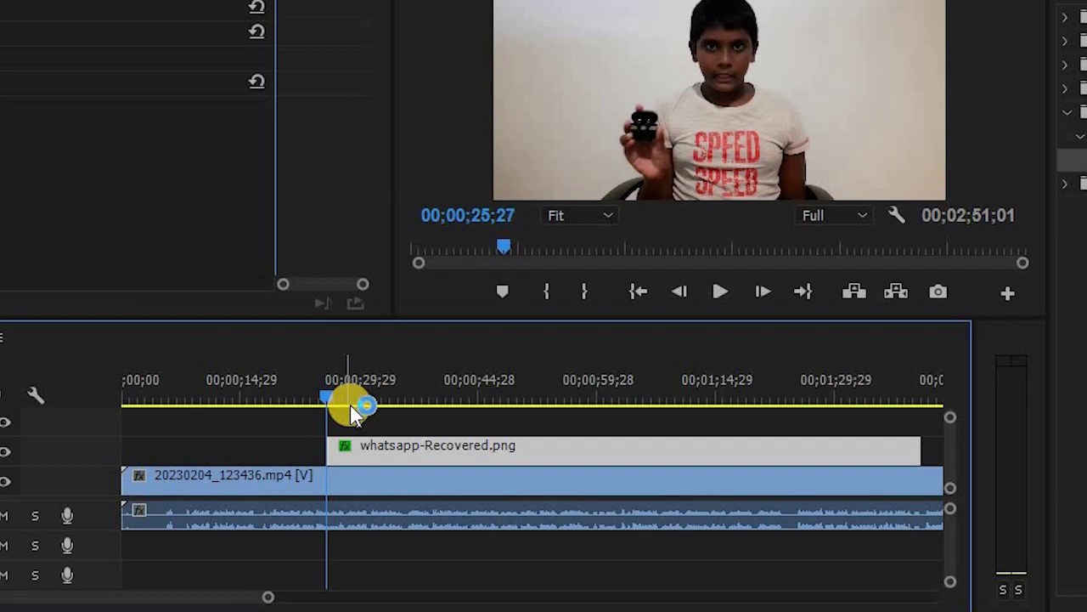
key("Right")
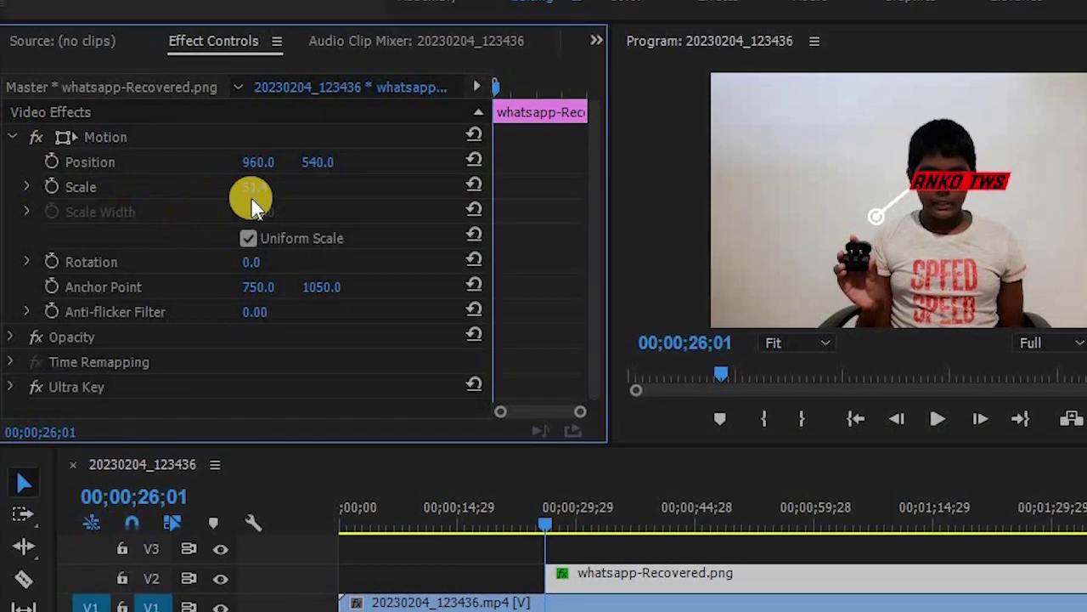
- Move the call-out to Position 868, 676 so its circle sits on the earbud case, and start Position keyframing there
left_click_drag(255, 162, 174, 150)
left_click_drag(311, 167, 217, 170)
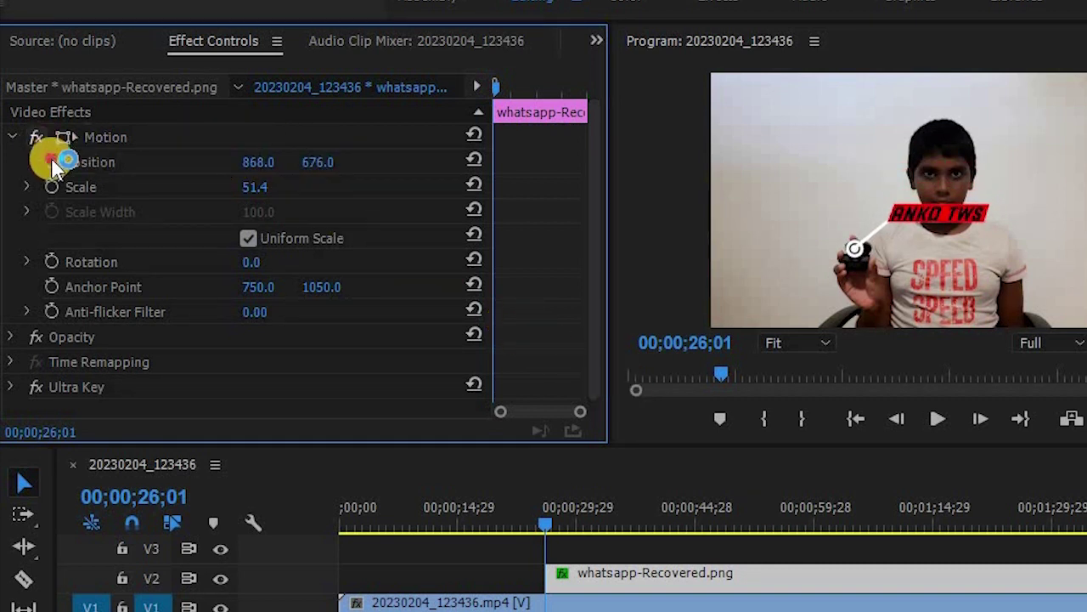
left_click(51, 162)
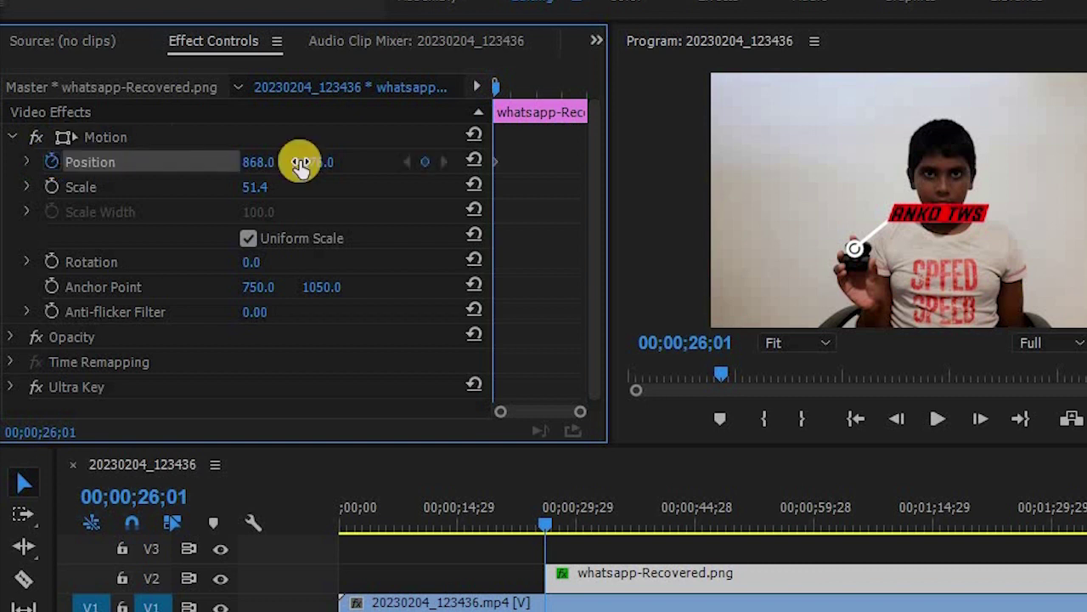
- Play and scrub through the footage under the call-out clip to compare the call-out's position with the moving earbud case
left_click(974, 425)
left_click(975, 428)
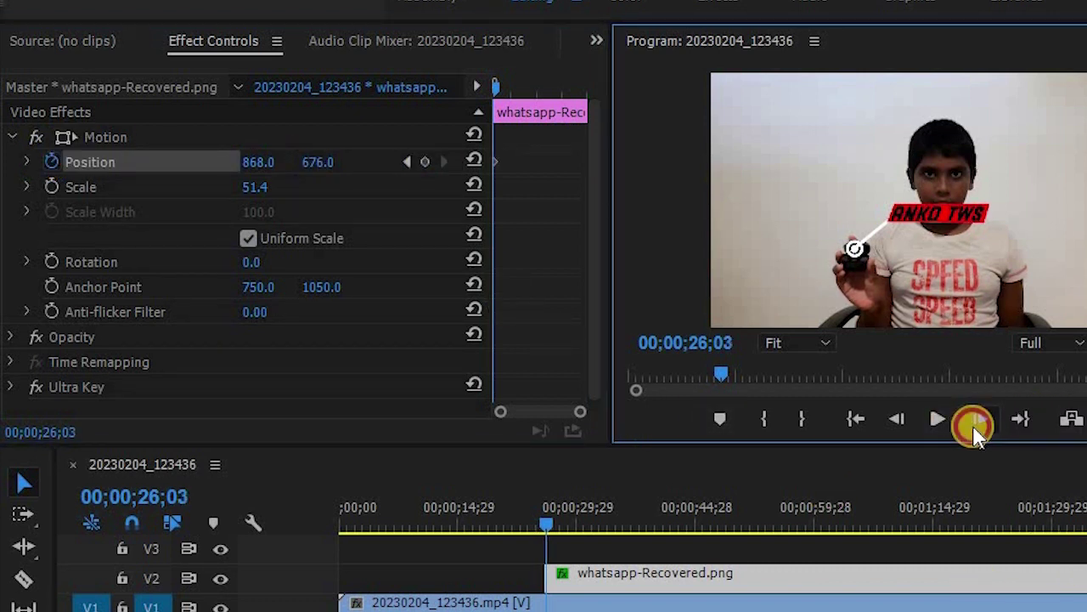
left_click(897, 419)
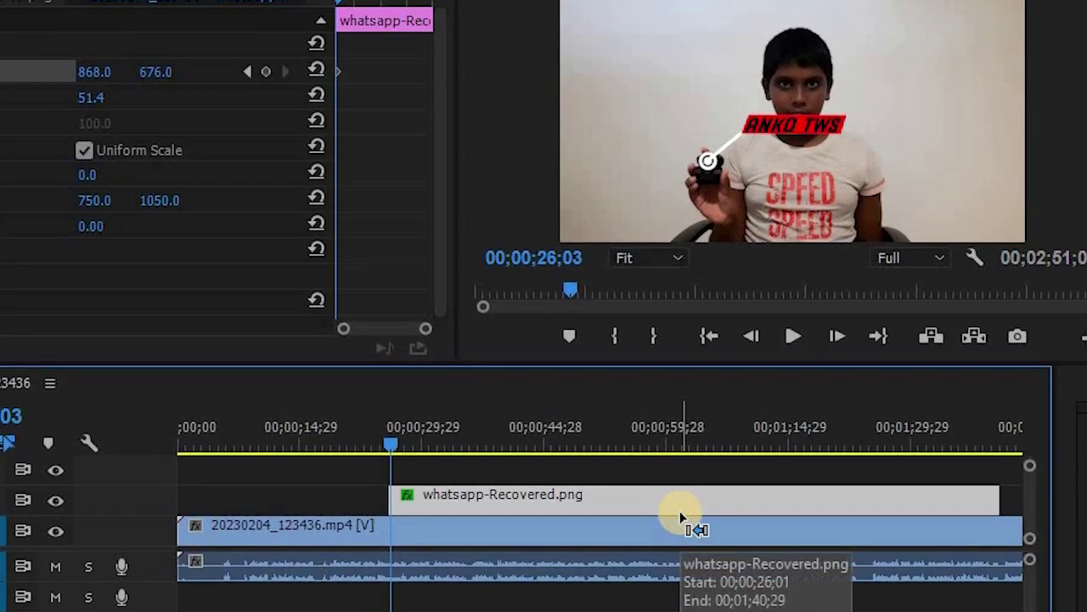
key("space")
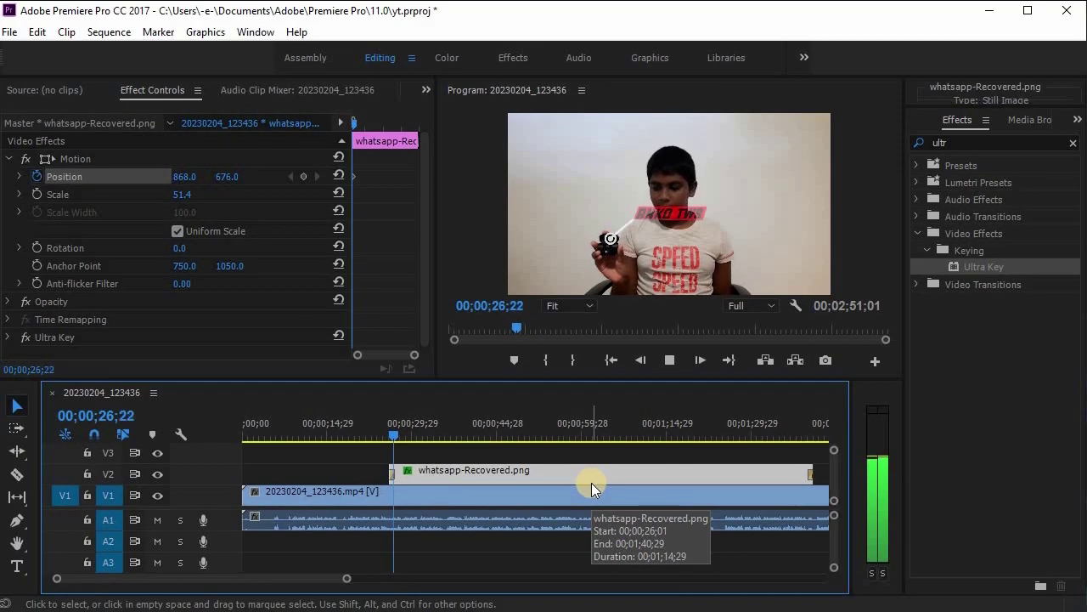
key("space")
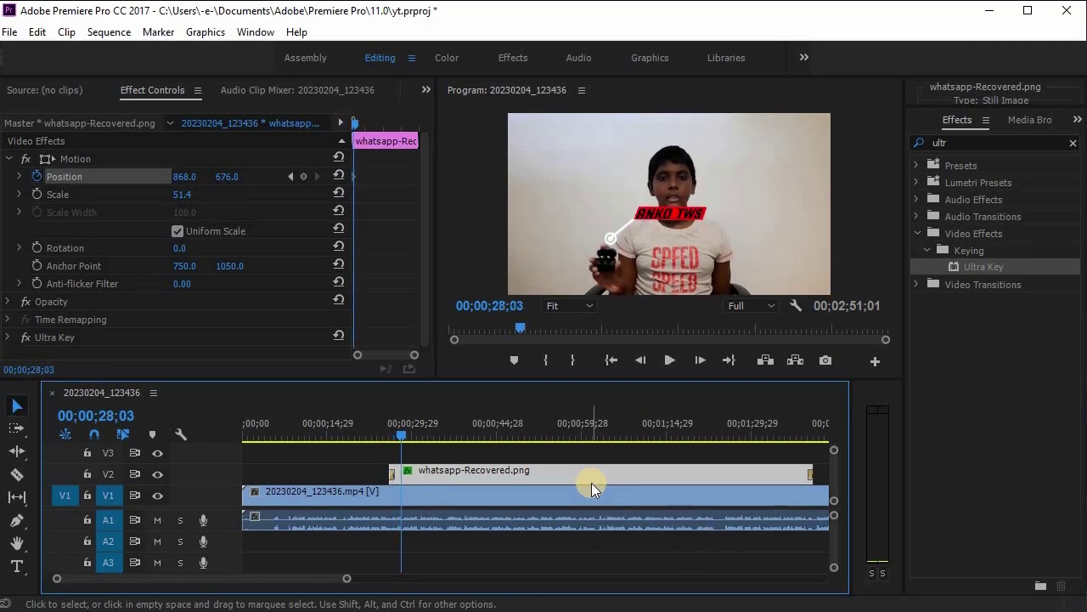
left_click_drag(397, 433, 480, 473)
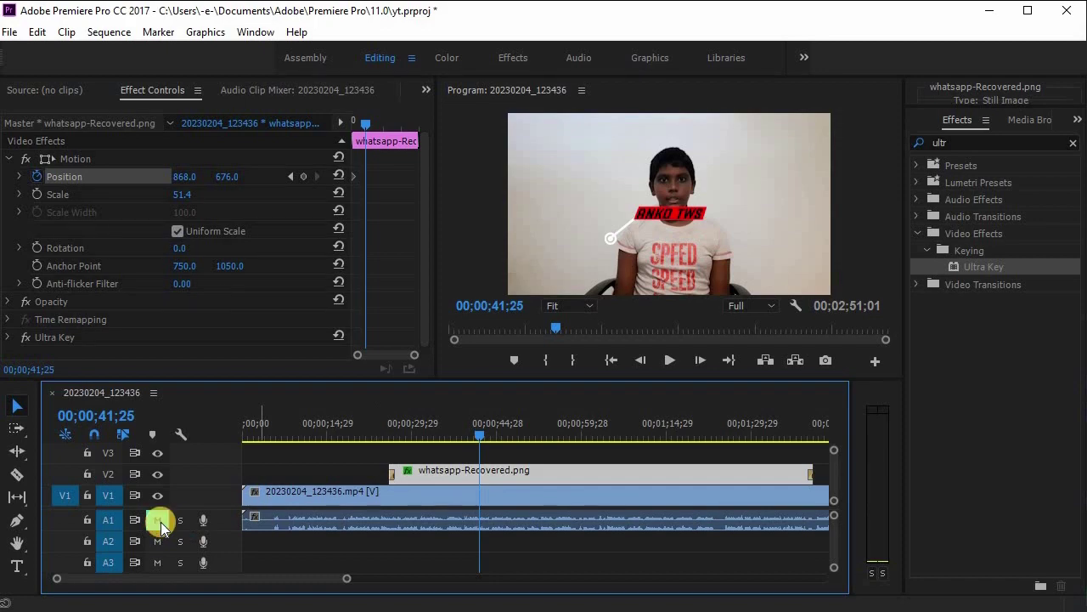
left_click(286, 517)
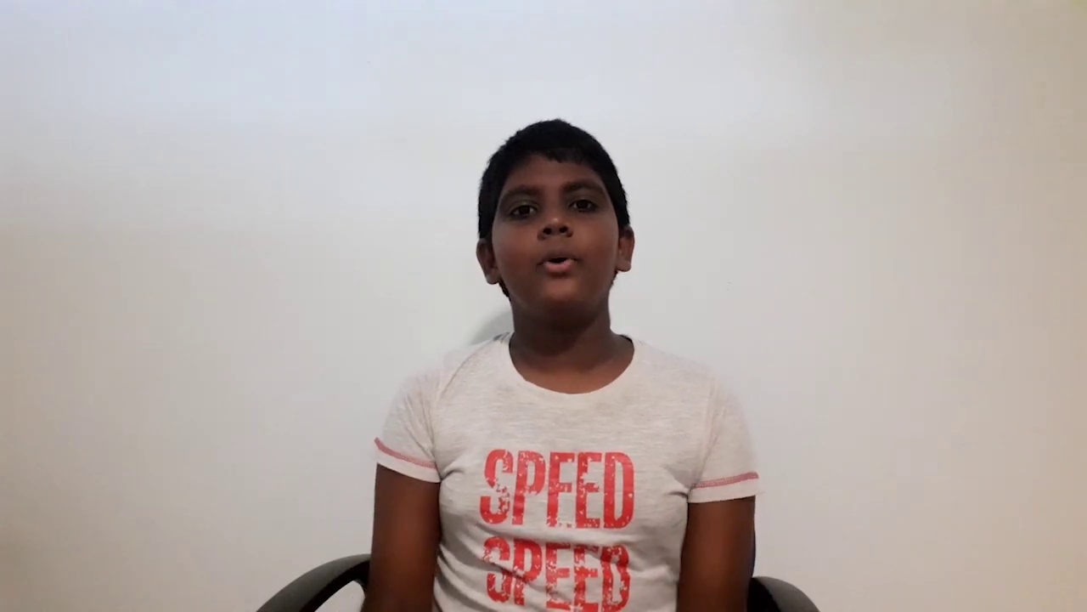